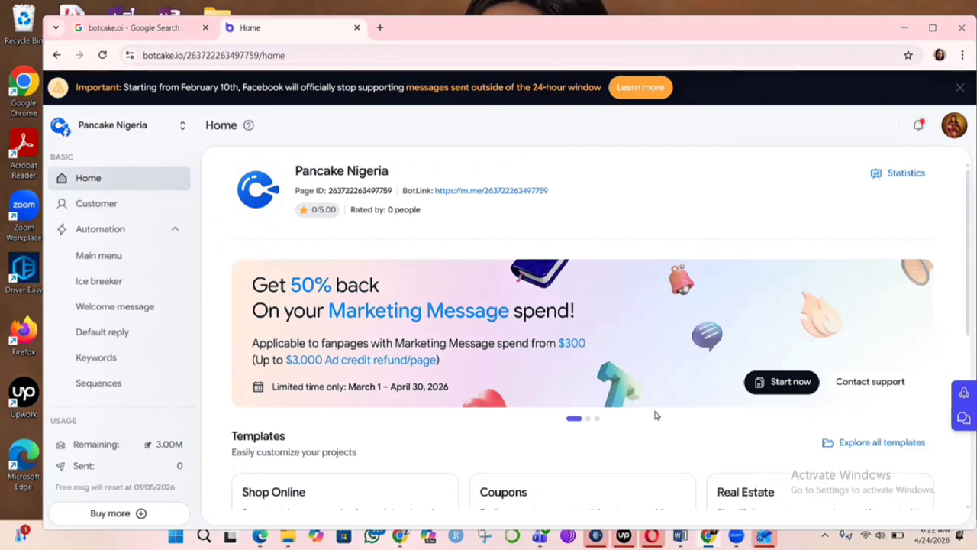
- Create a new sequence under Automation named Test 2
left_click(112, 232)
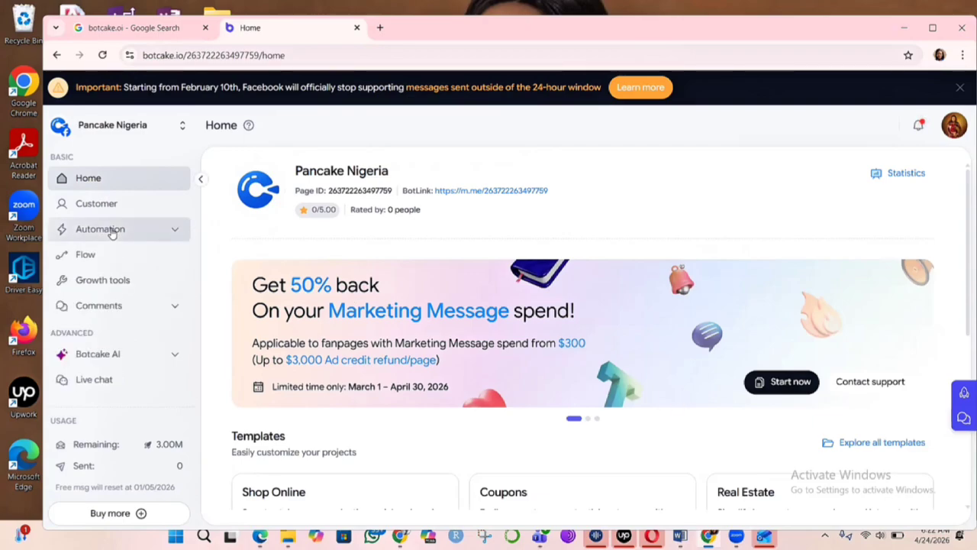
left_click(112, 230)
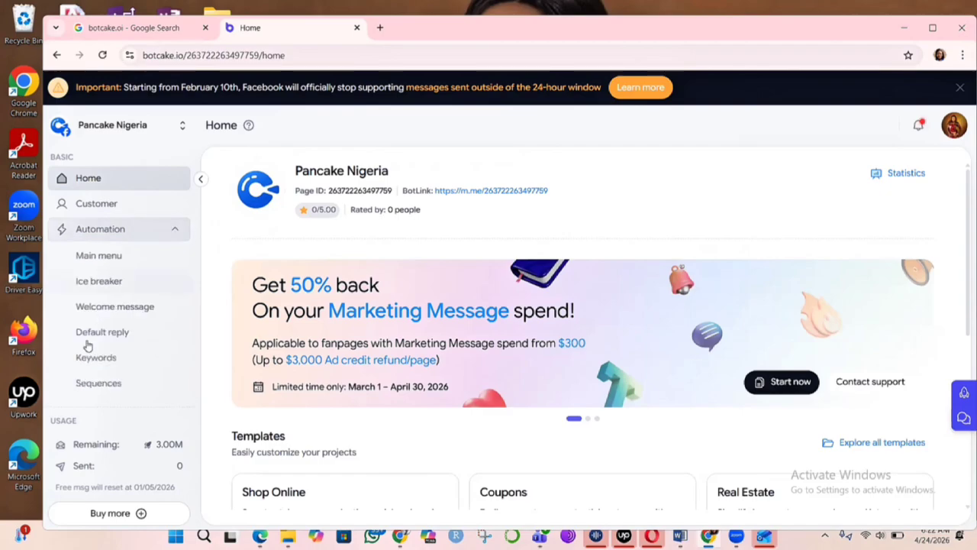
left_click(103, 388)
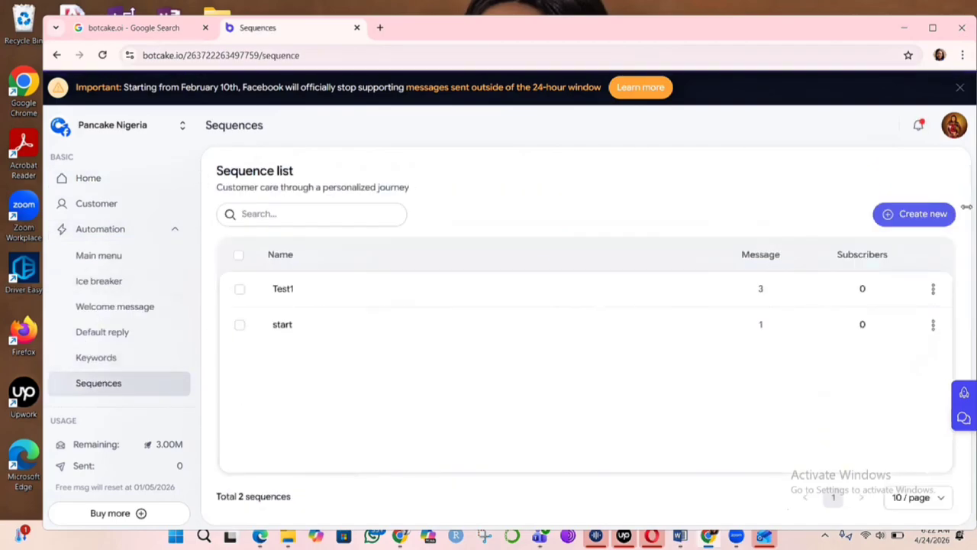
left_click(931, 221)
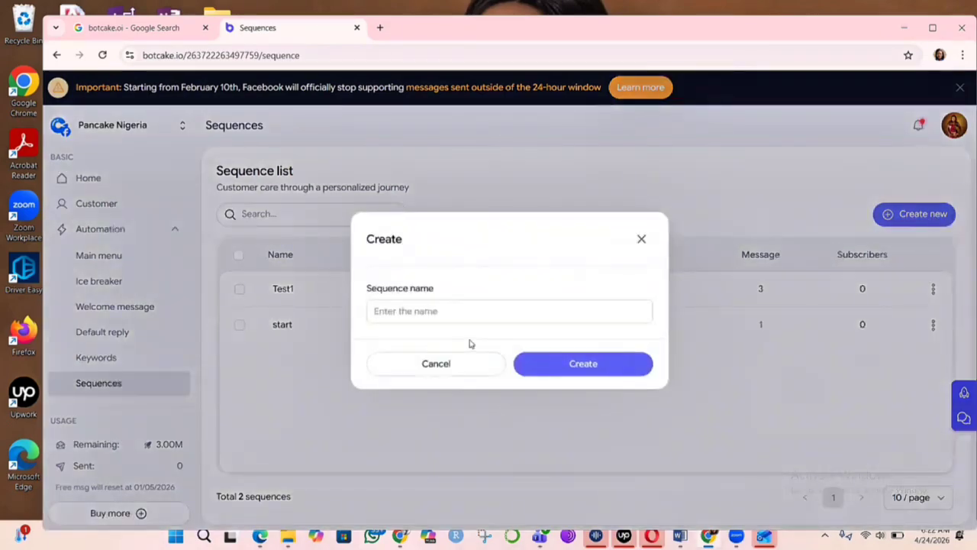
left_click(445, 310)
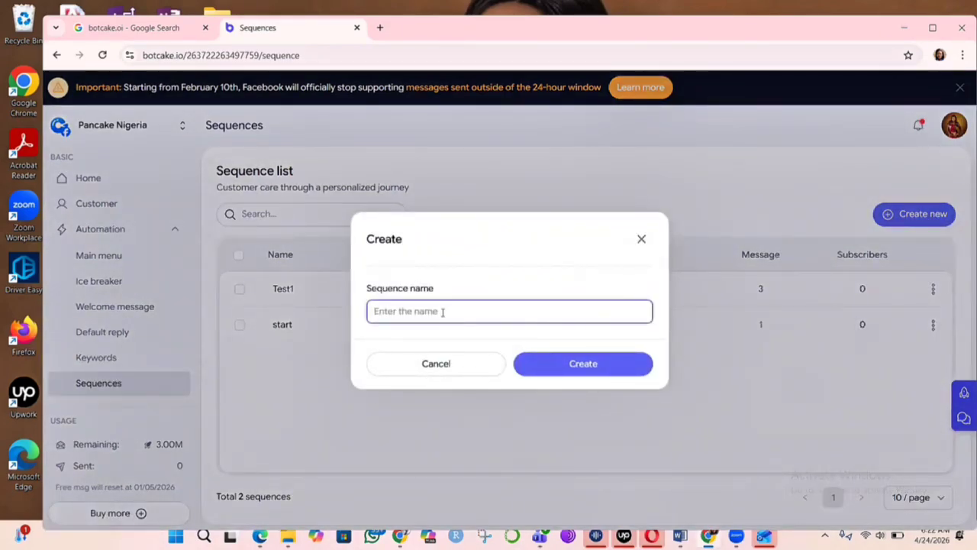
type("Test 2")
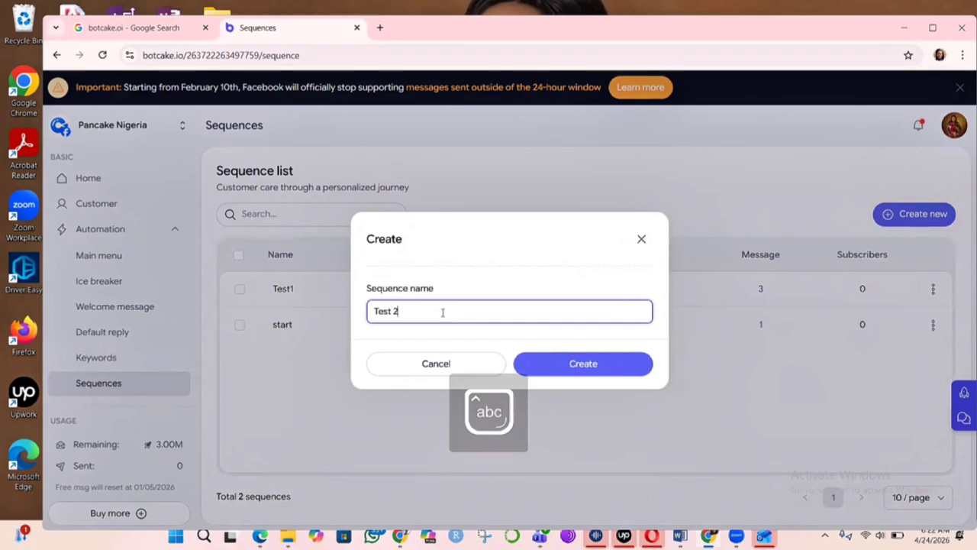
left_click(579, 365)
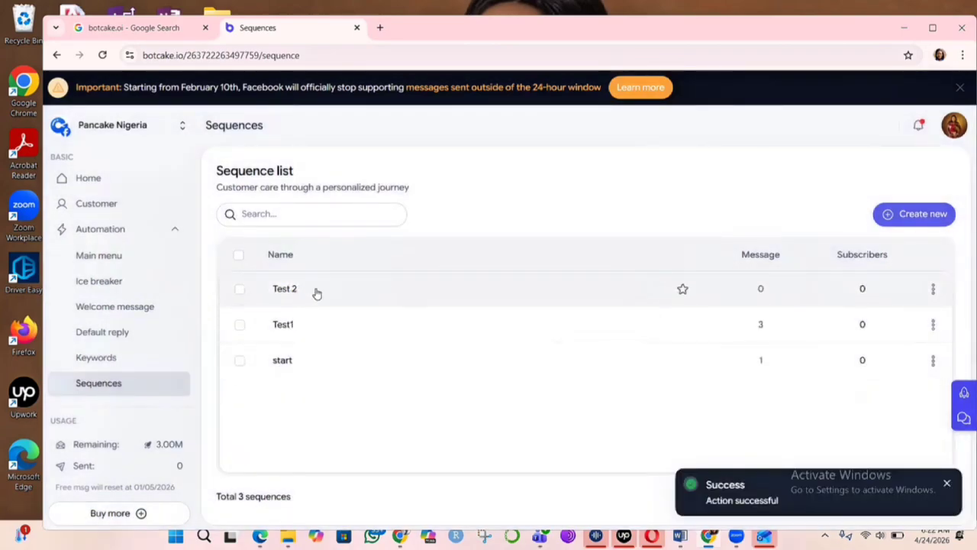
- Open the Test 2 sequence and add a new message to it
left_click(340, 300)
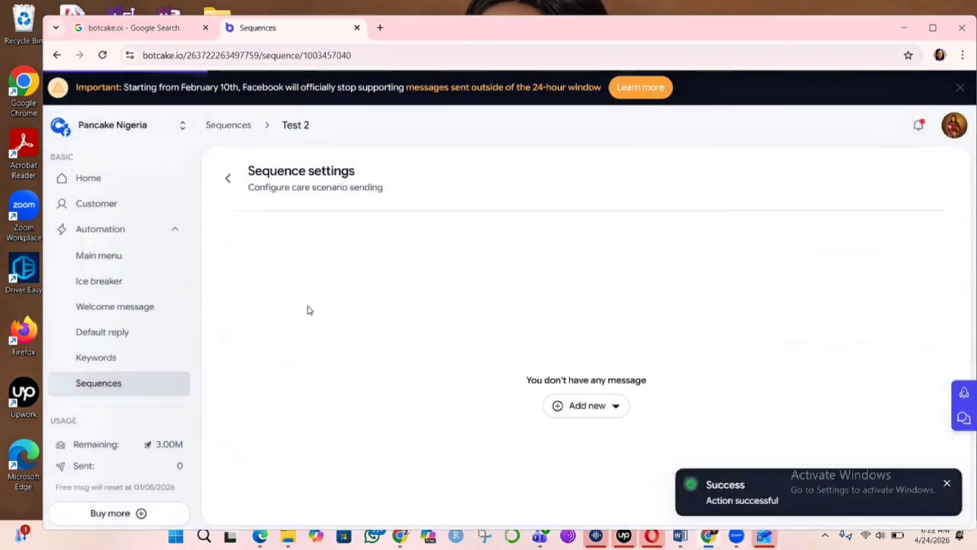
left_click(585, 407)
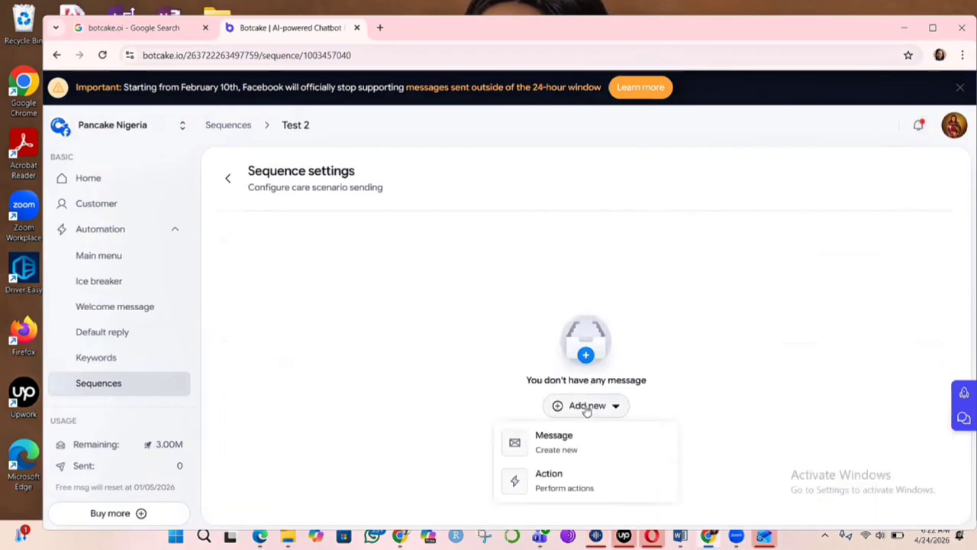
left_click(564, 444)
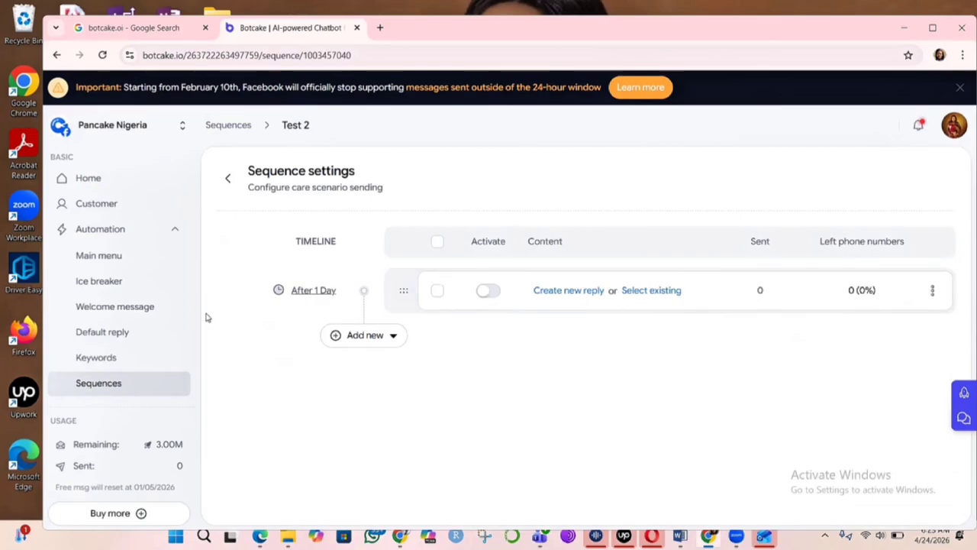
- Set the message's sending time to Immediate and save the sending settings
left_click(319, 293)
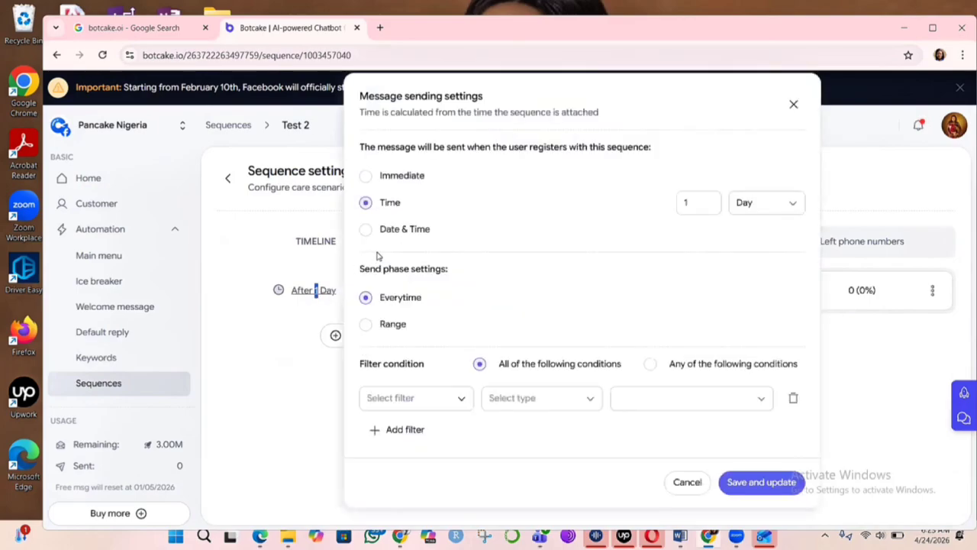
left_click(366, 176)
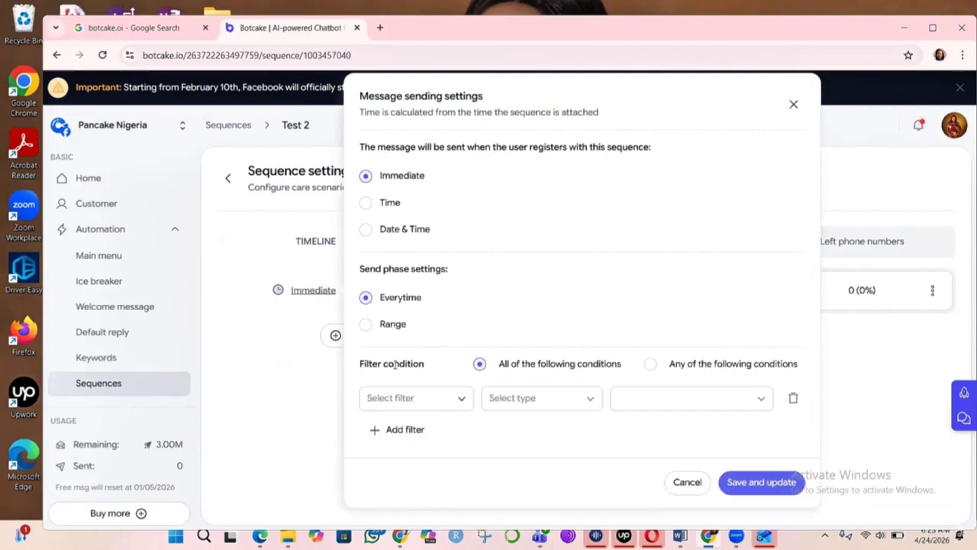
left_click(462, 399)
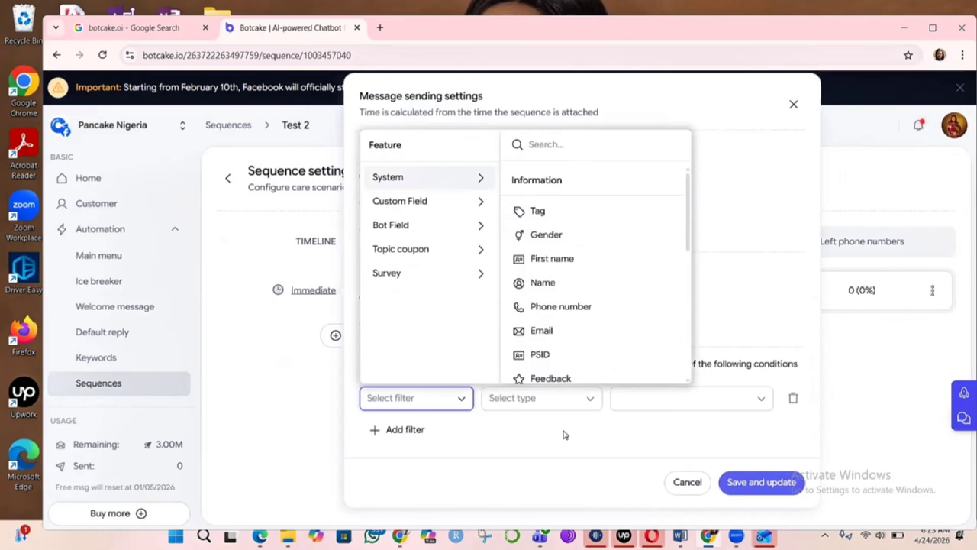
left_click(745, 484)
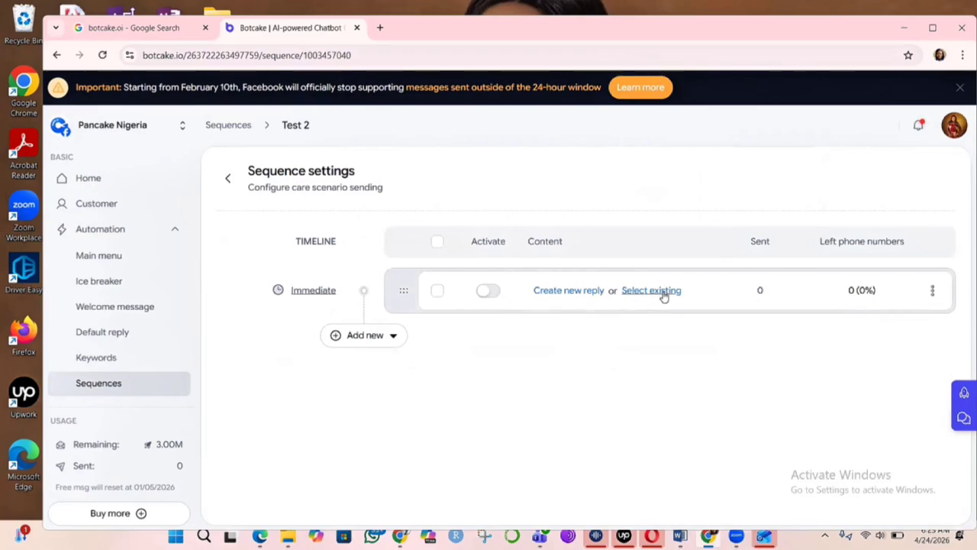
- Create a new reply with the text "Hello, thanks for your interest. Please book an appointment below."
left_click(568, 291)
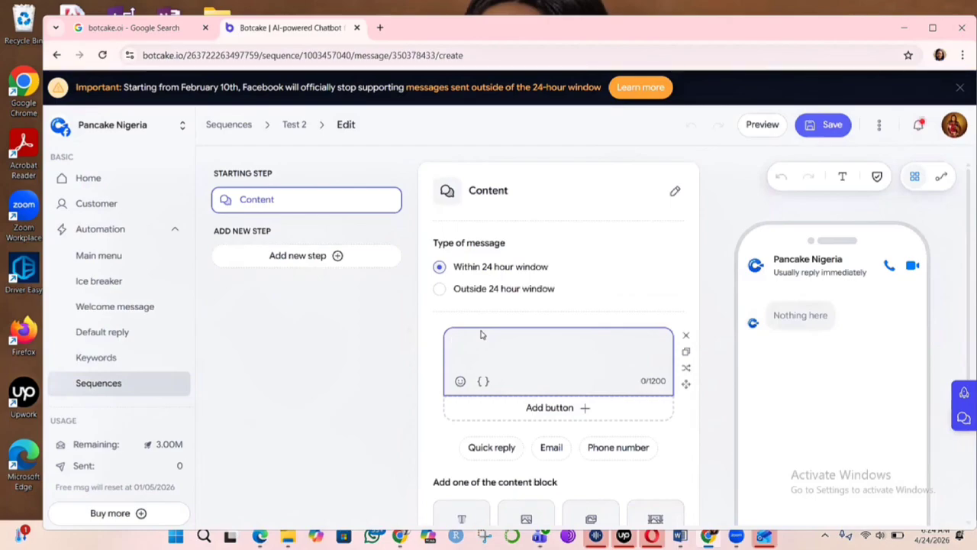
type("Hello")
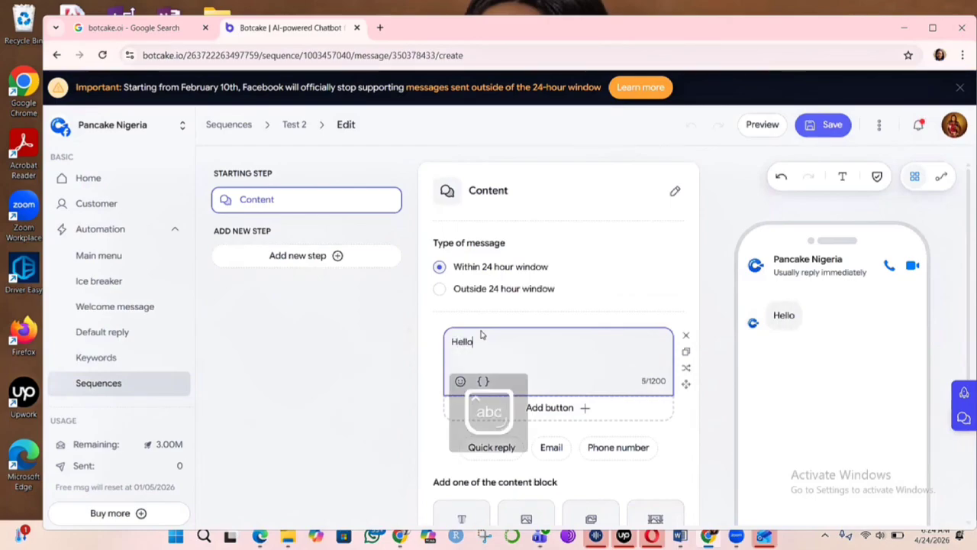
type(", ")
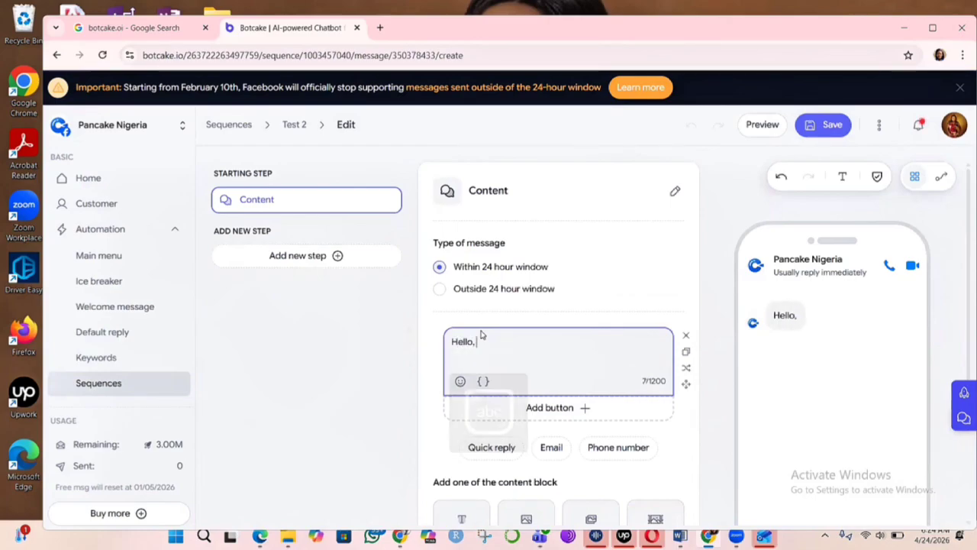
type("th")
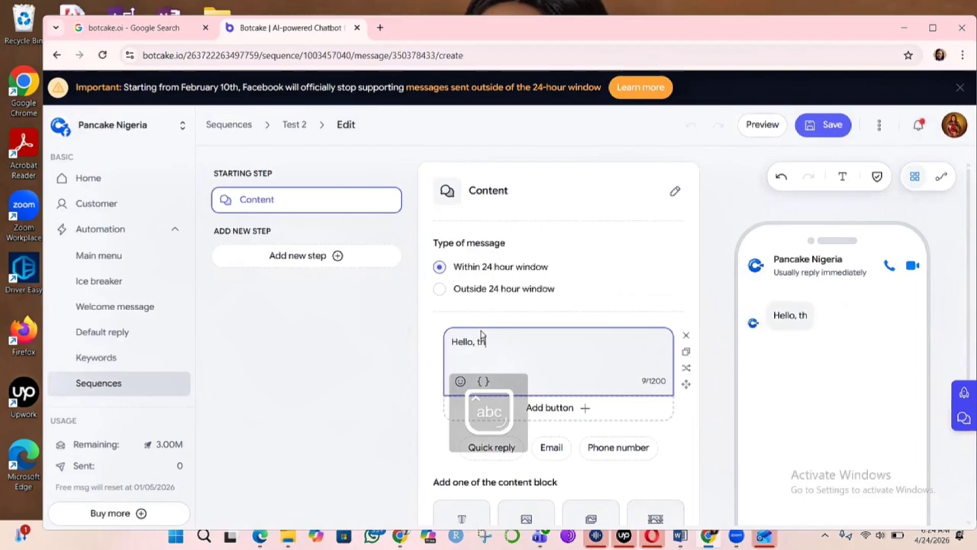
type("anks fo")
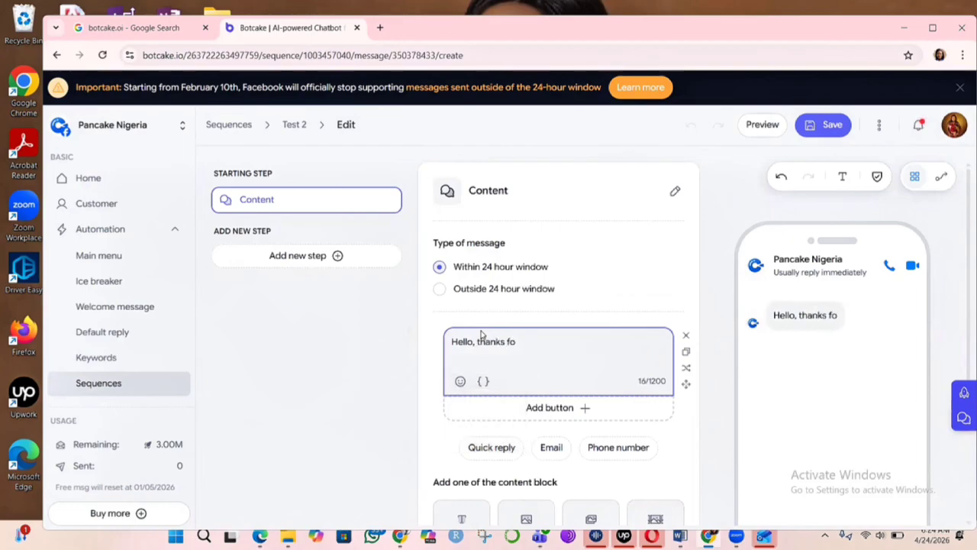
type("r your i")
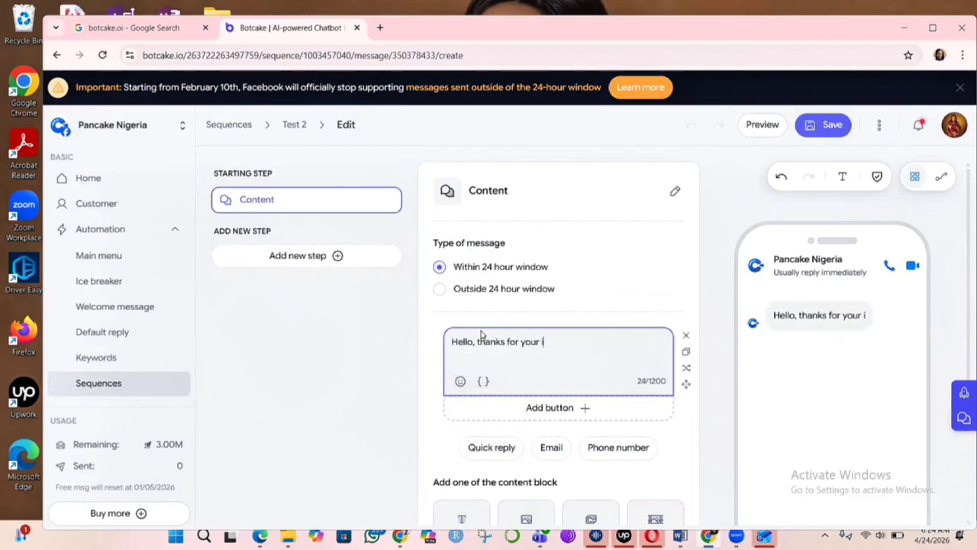
type("nterest.")
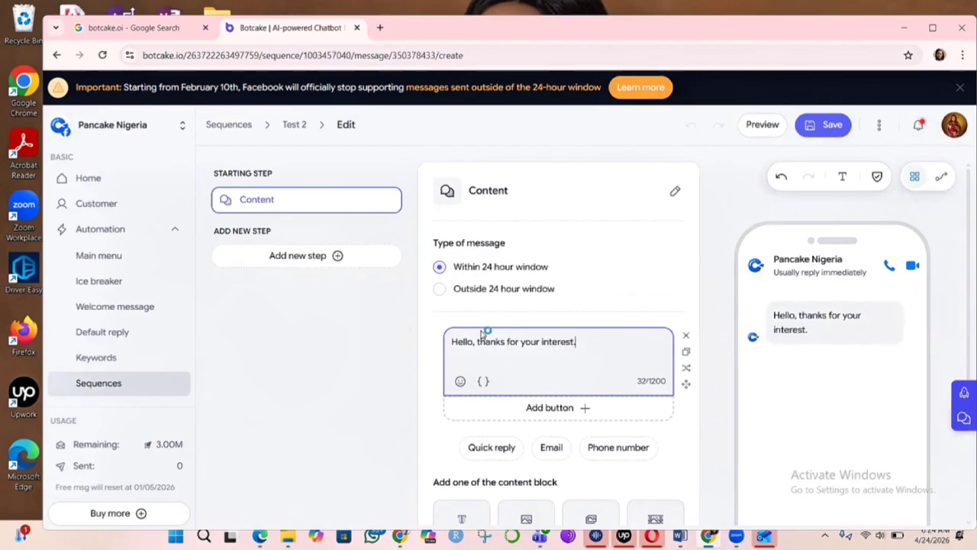
type("  P")
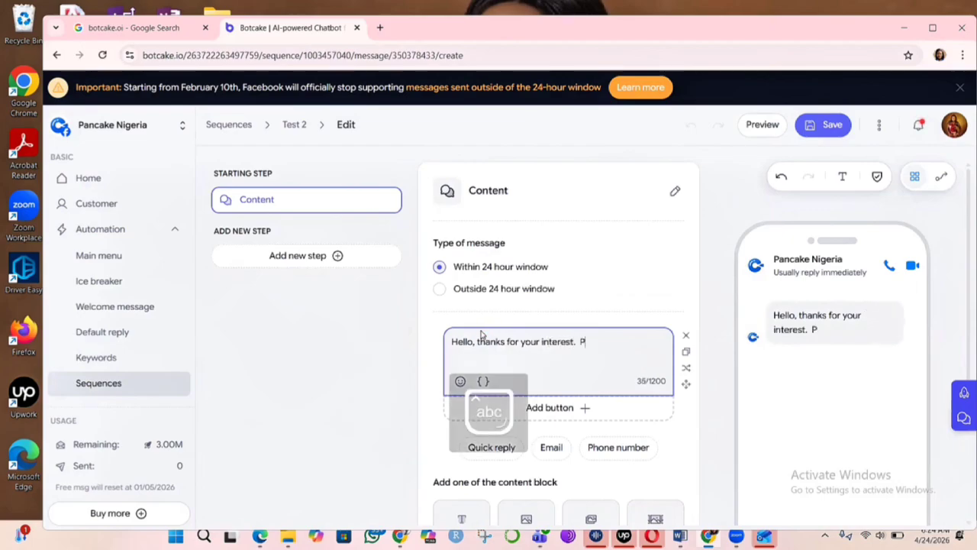
type("lease book an ")
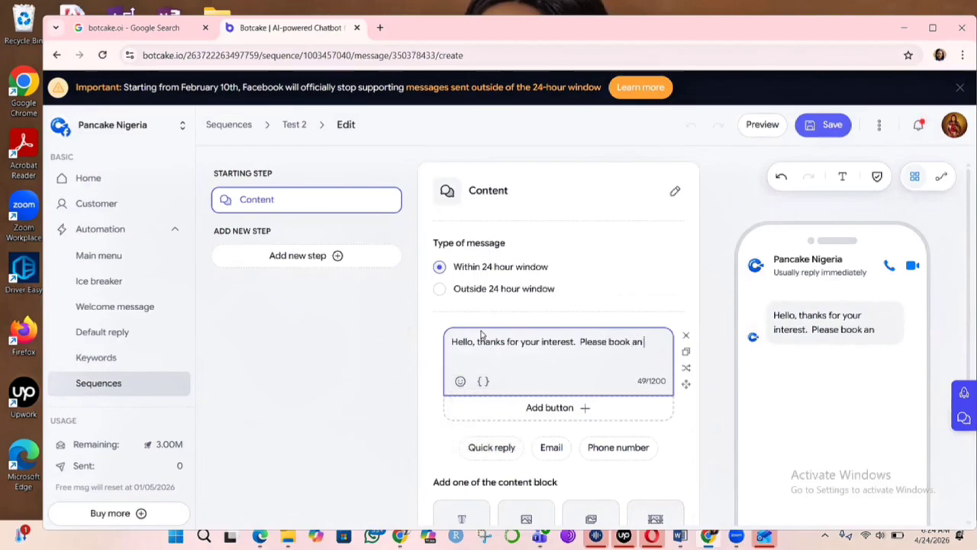
type("appoin")
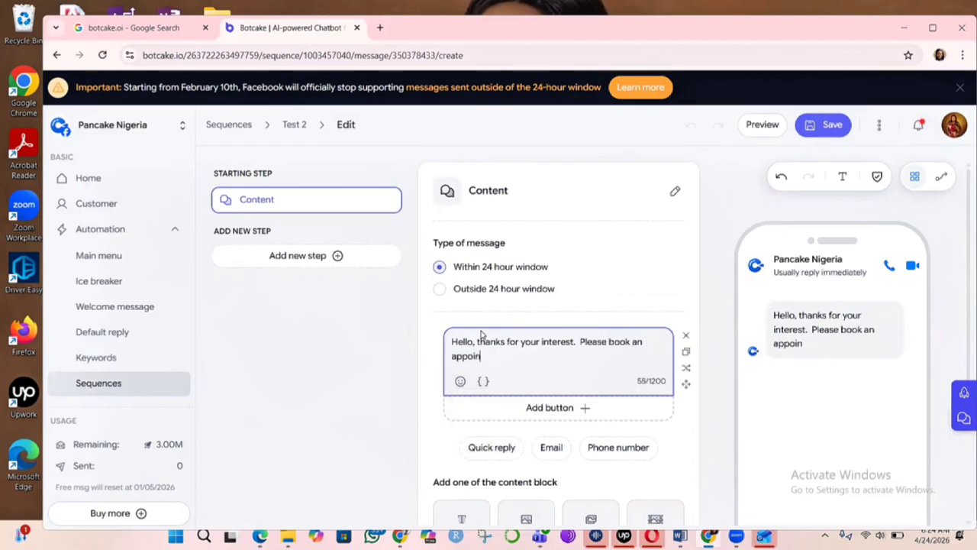
type("tment below.")
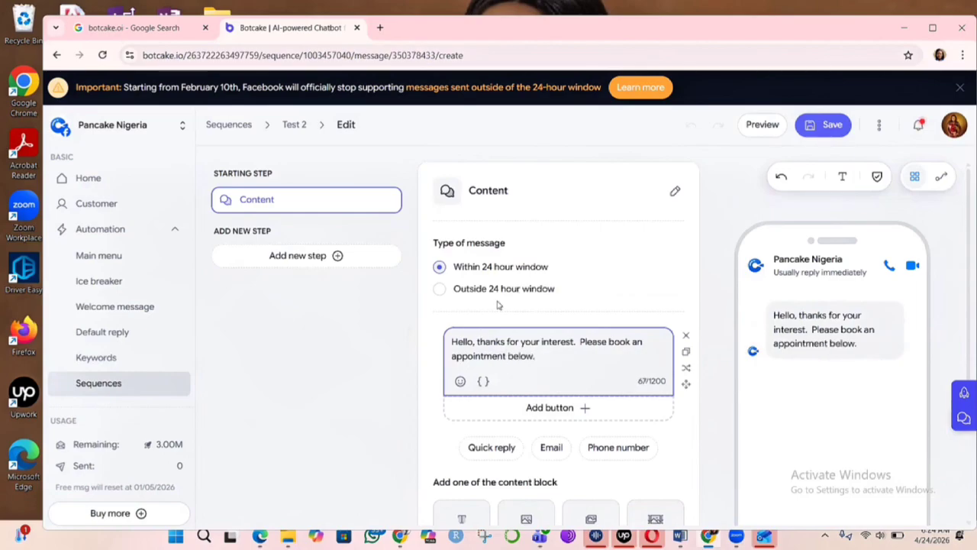
- Add a button to the message and title it Book Appointment
left_click(559, 409)
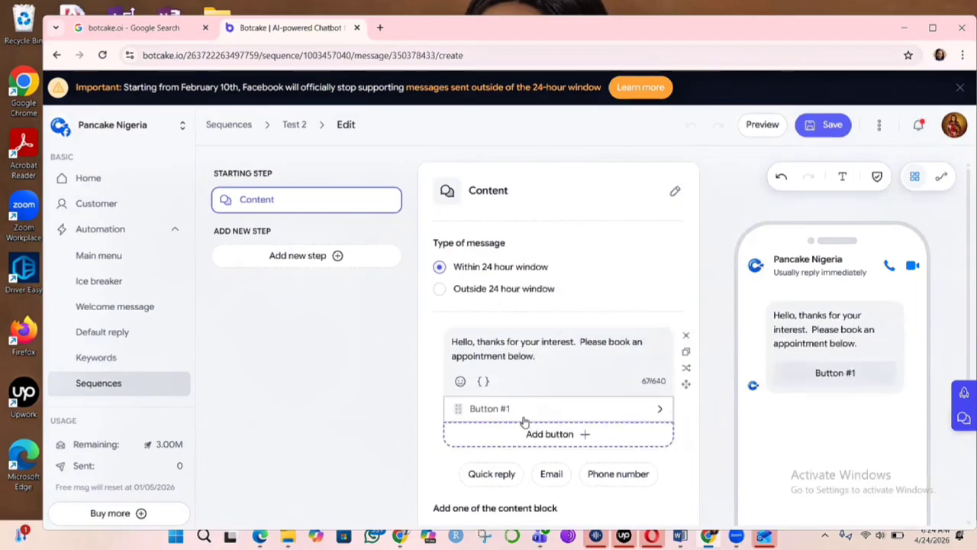
left_click(521, 412)
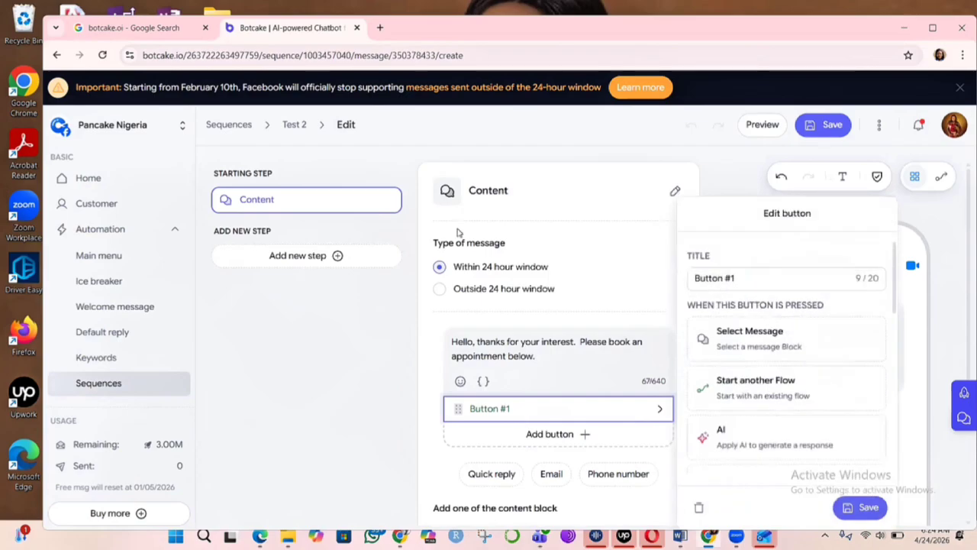
left_click(750, 277)
key("BackSpace")
key("BackSpace")
key("BackSpace")
key("BackSpace")
key("BackSpace")
key("BackSpace")
key("BackSpace")
key("BackSpace")
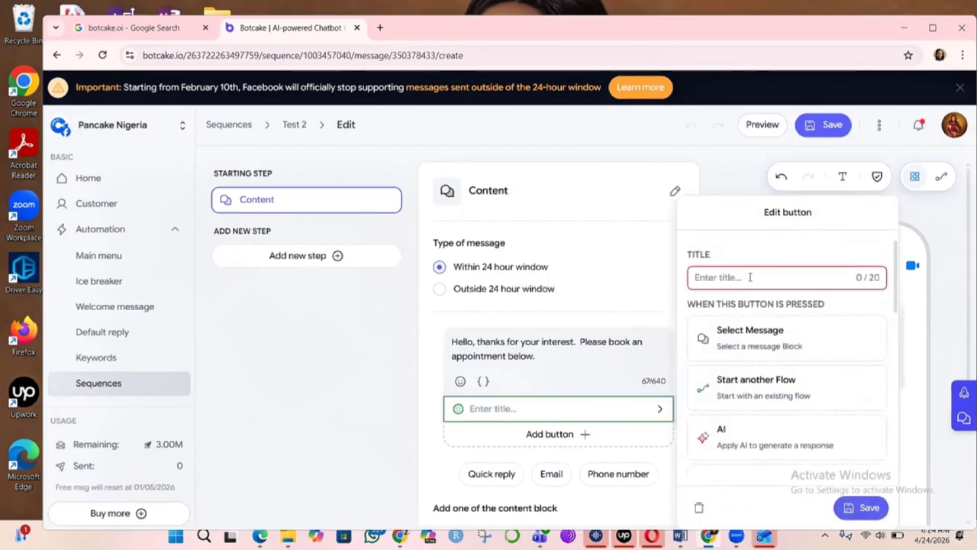
type("Book ")
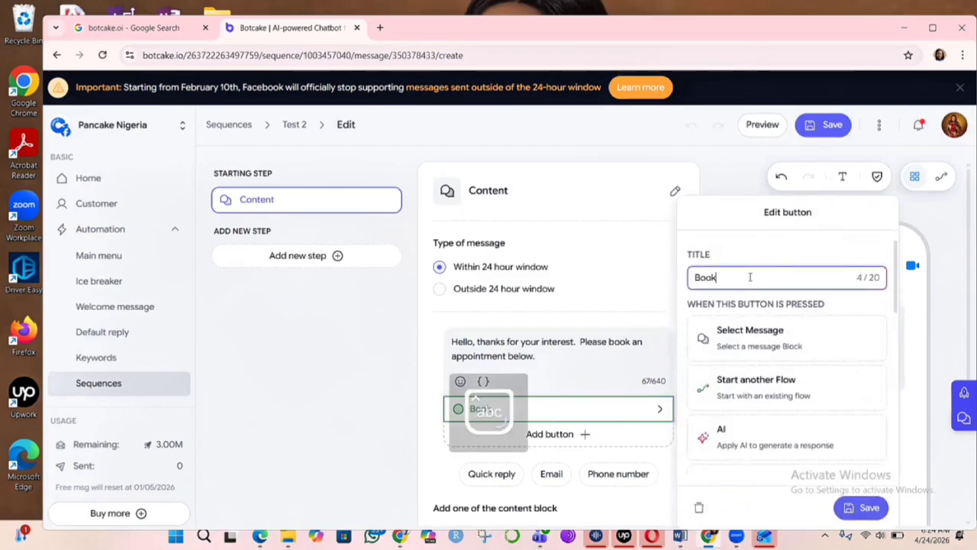
type("Appoint")
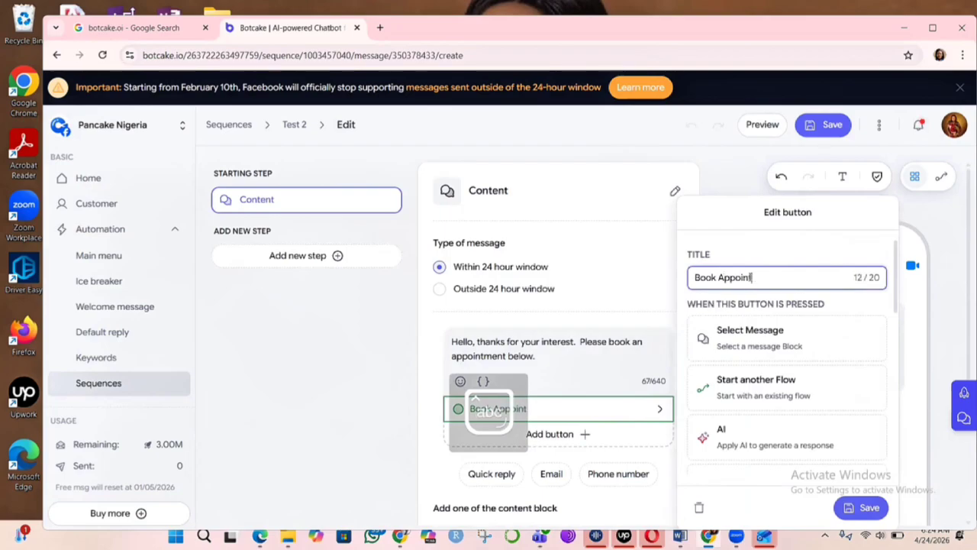
type("ment")
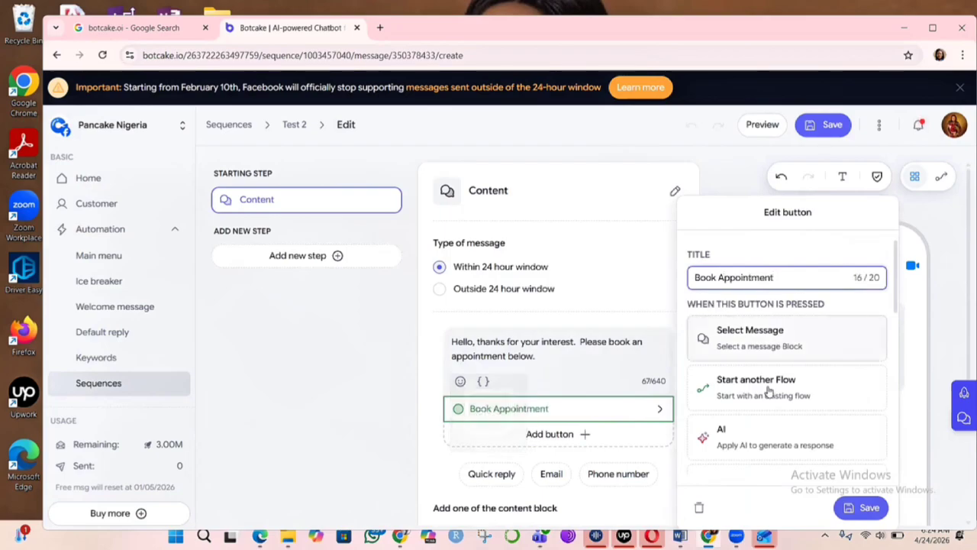
- Set the button to open the Reservation information WebForm on Messenger
scroll(786, 397, "down", 2)
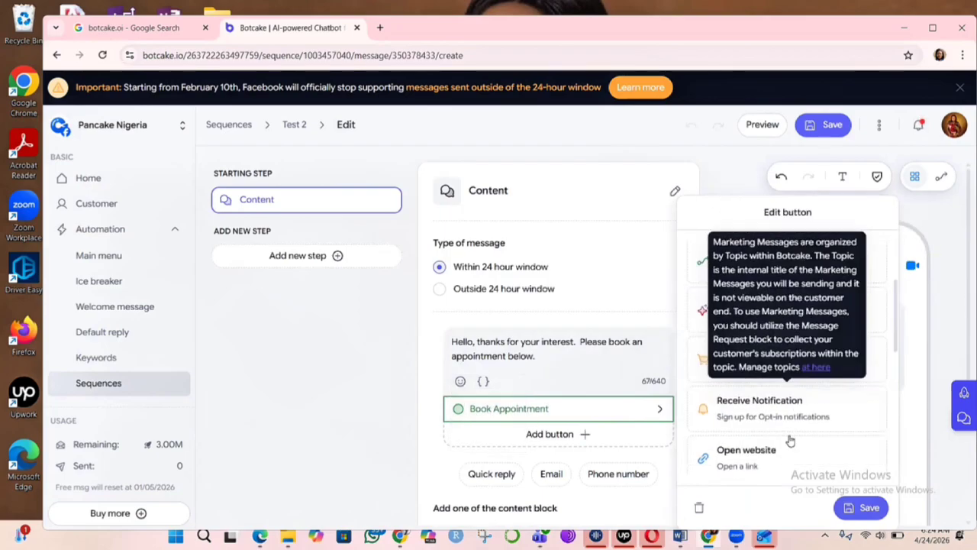
scroll(783, 419, "down", 3)
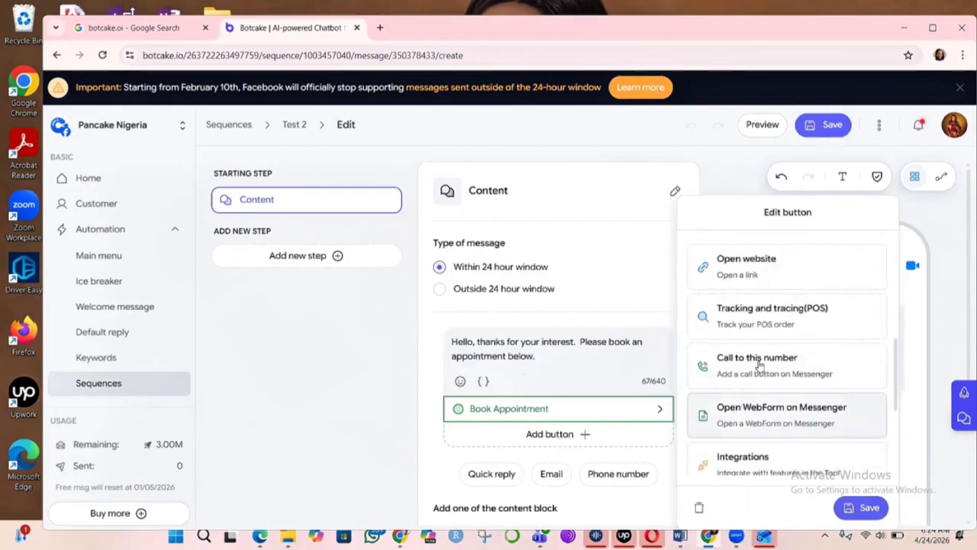
left_click(780, 425)
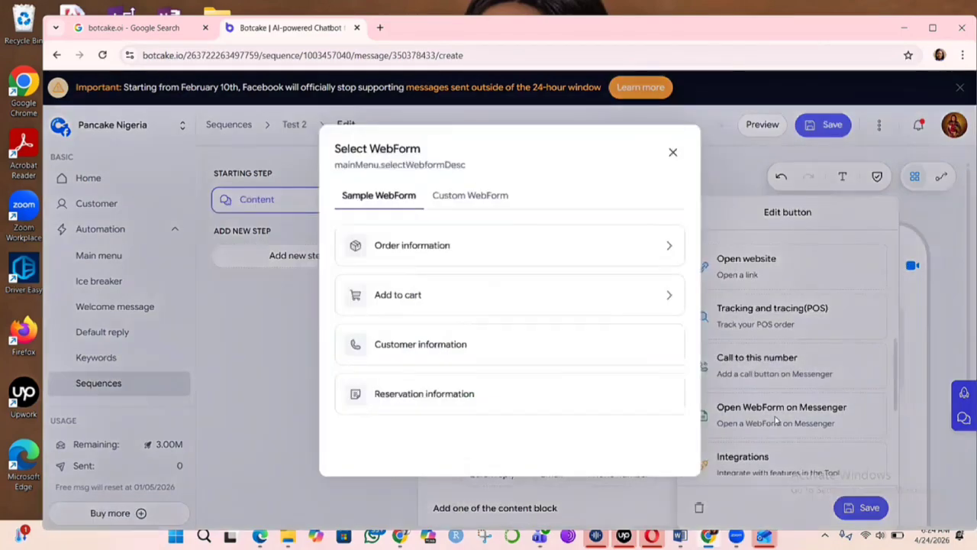
left_click(430, 402)
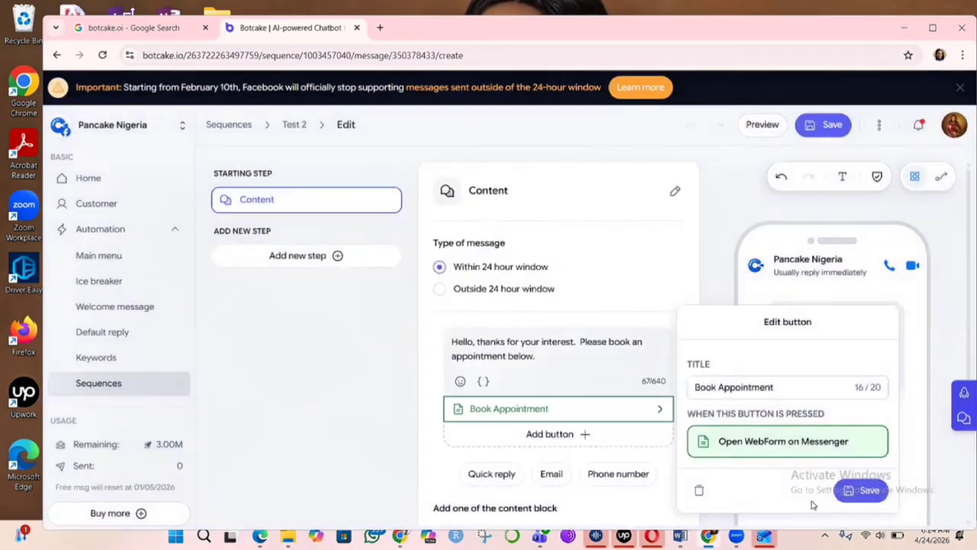
- Save the Book Appointment button settings and save the sequence message
left_click(861, 488)
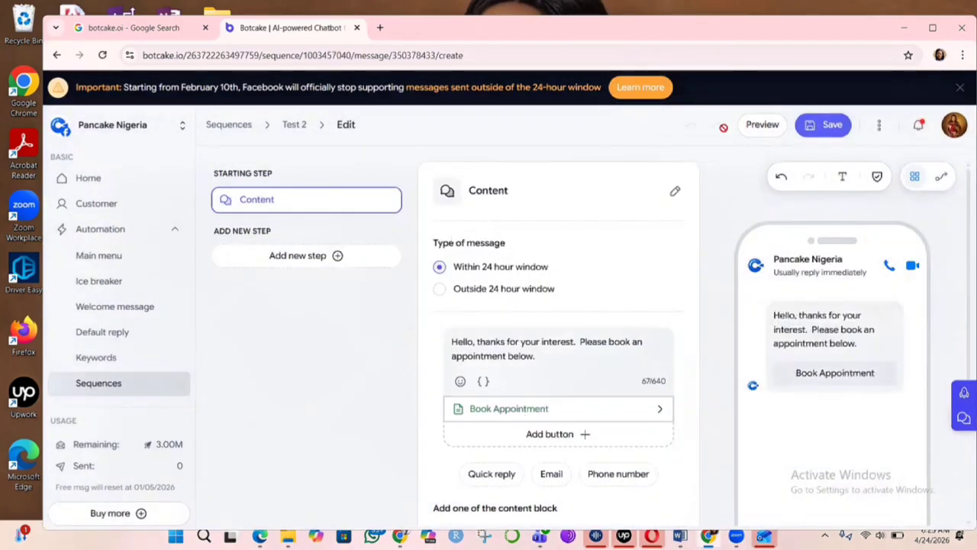
left_click(831, 132)
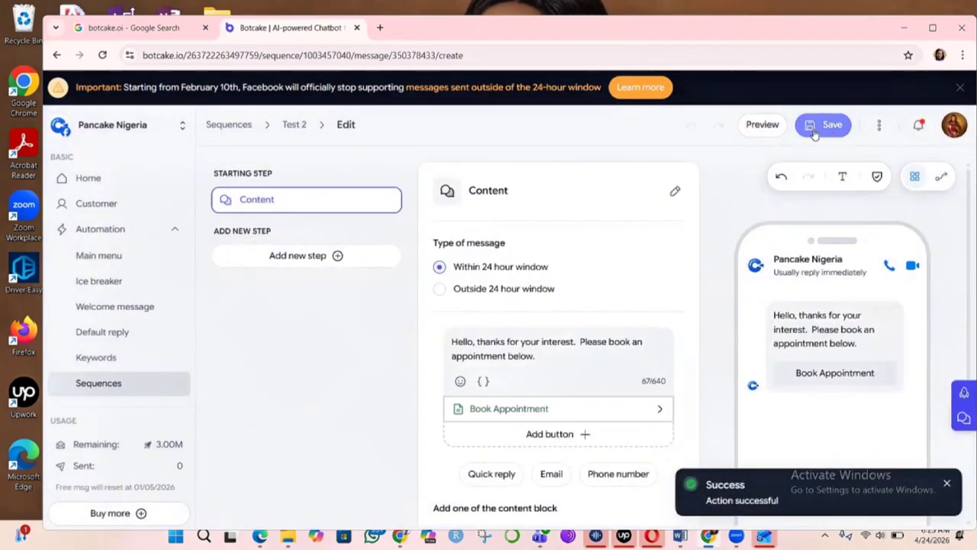
- Return to the Test 2 sequence settings and activate the immediate message
left_click(303, 133)
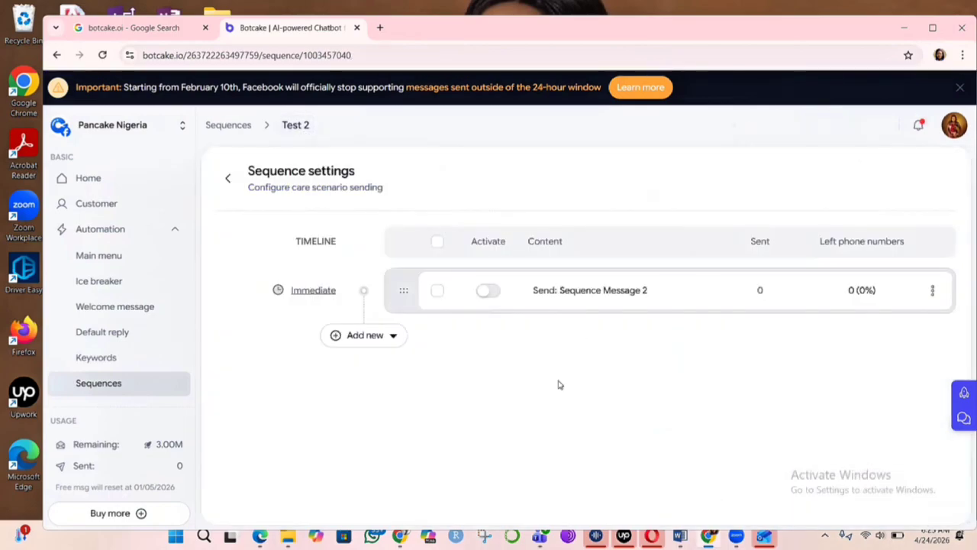
left_click(489, 293)
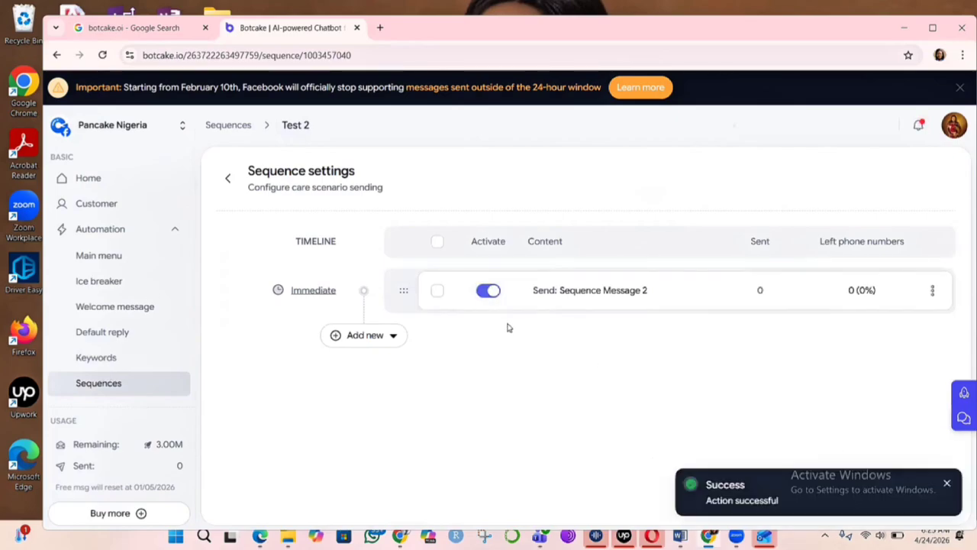
- Add a second message step to the sequence using the existing Welcome Message
left_click(364, 336)
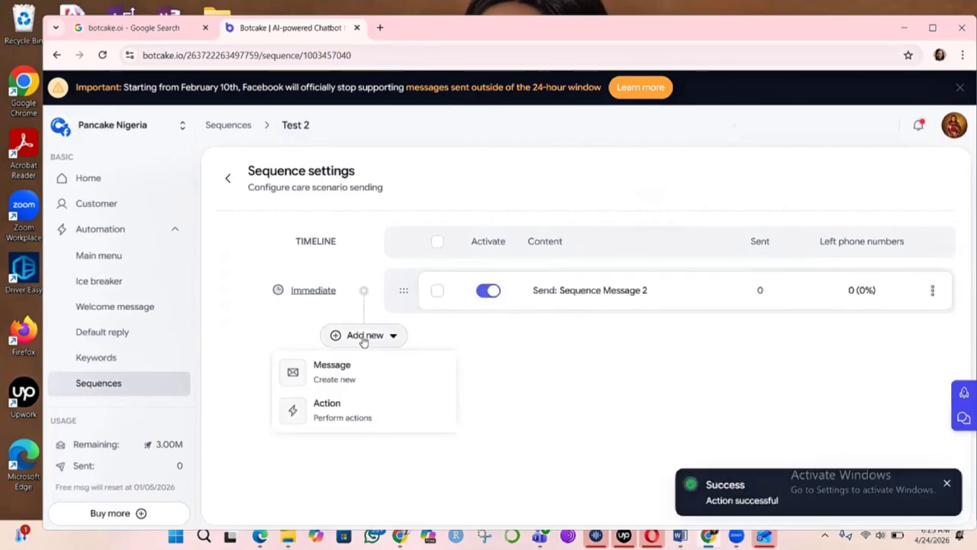
left_click(340, 373)
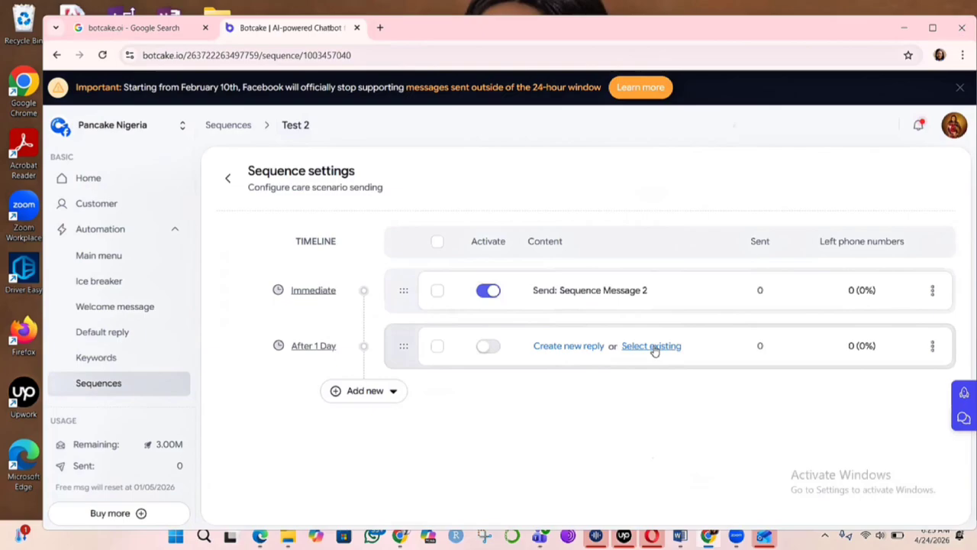
left_click(652, 347)
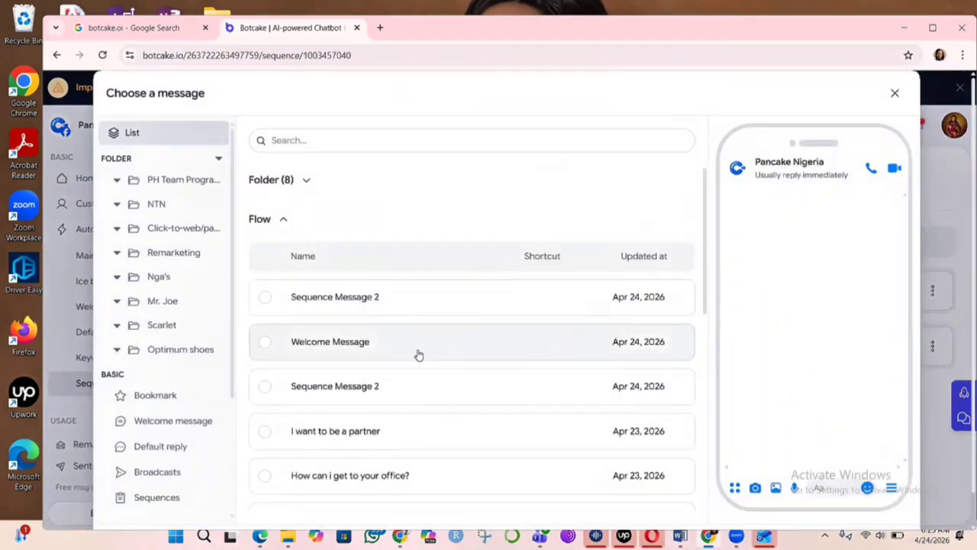
scroll(400, 363, "down", 3)
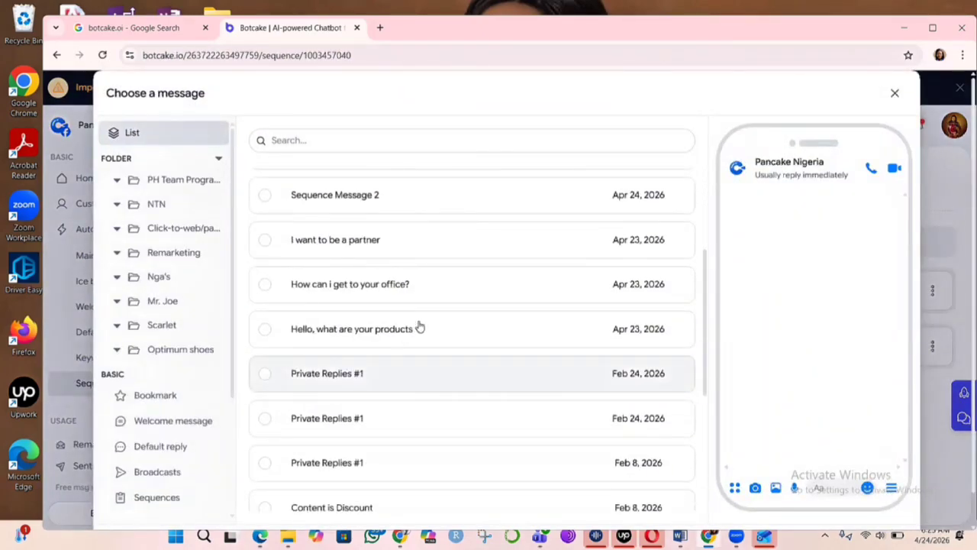
scroll(389, 229, "down", 2)
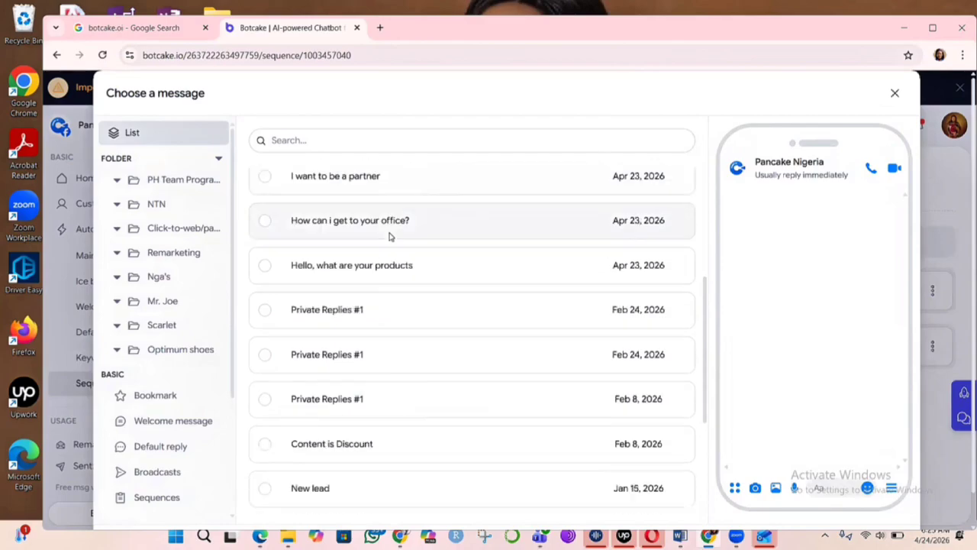
scroll(401, 241, "up", 5)
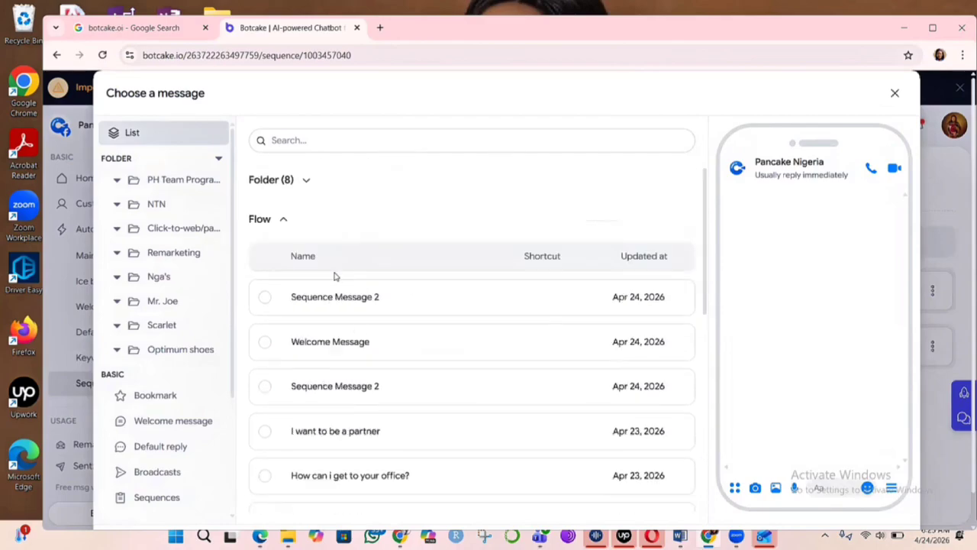
left_click(356, 344)
scroll(813, 288, "down", 5)
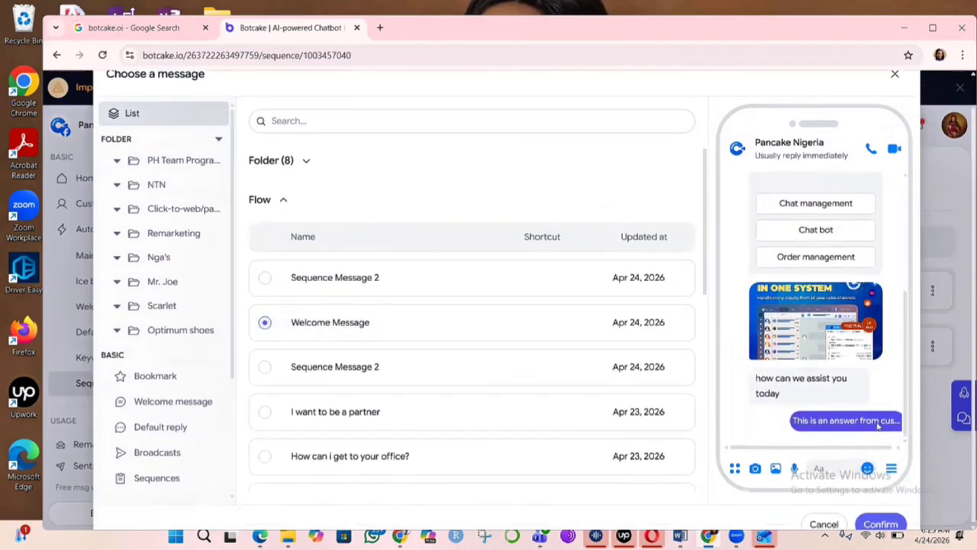
left_click(890, 515)
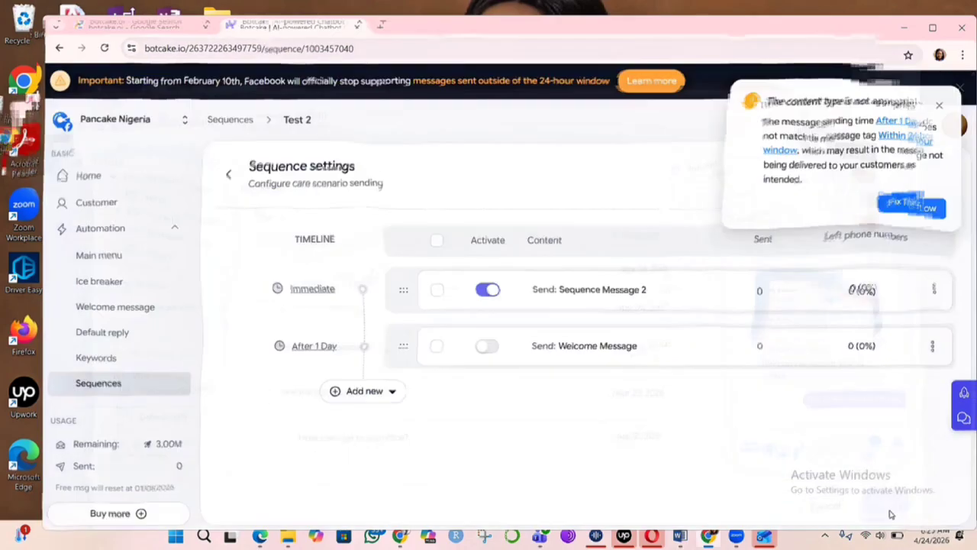
left_click(939, 105)
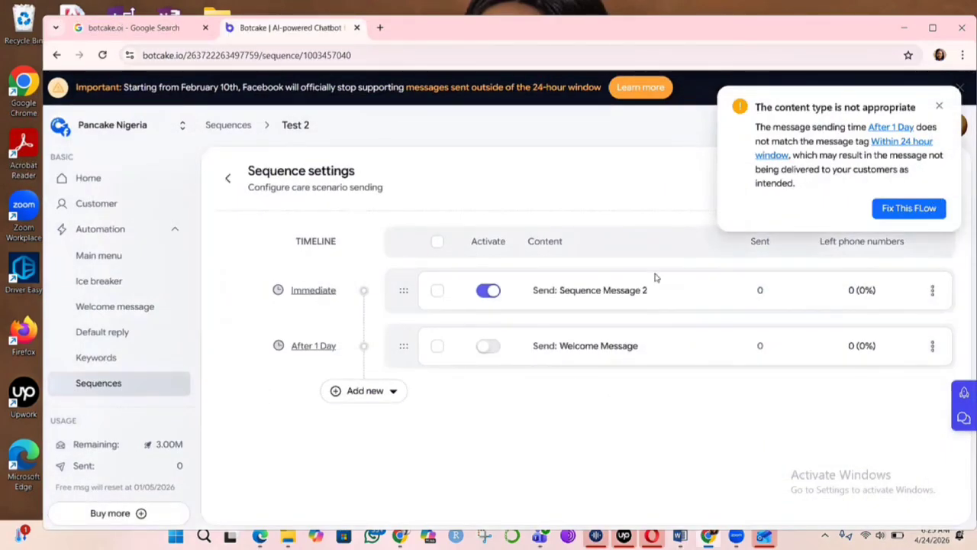
- Set the Welcome Message step to send after 30 Minutes, save the setting, and activate the step
left_click(295, 348)
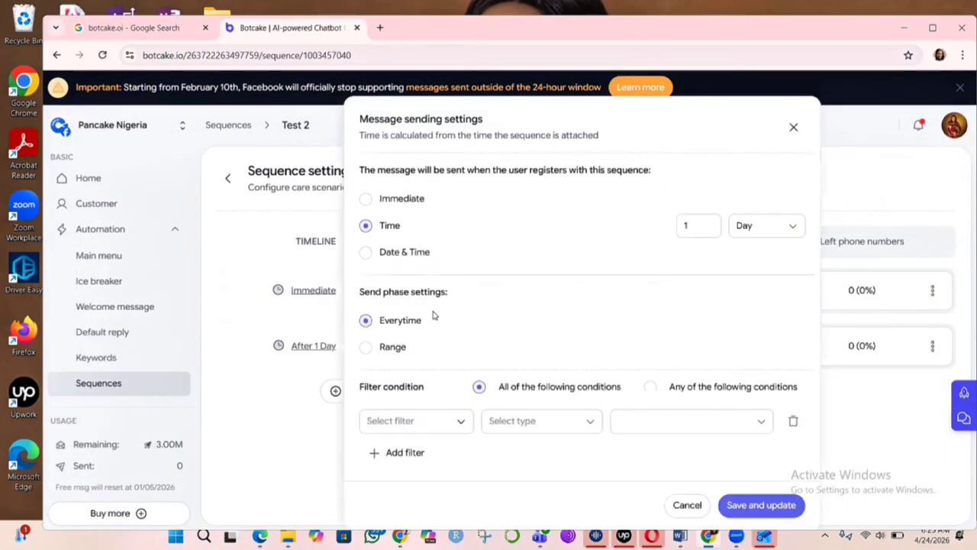
left_click(792, 226)
left_click(752, 253)
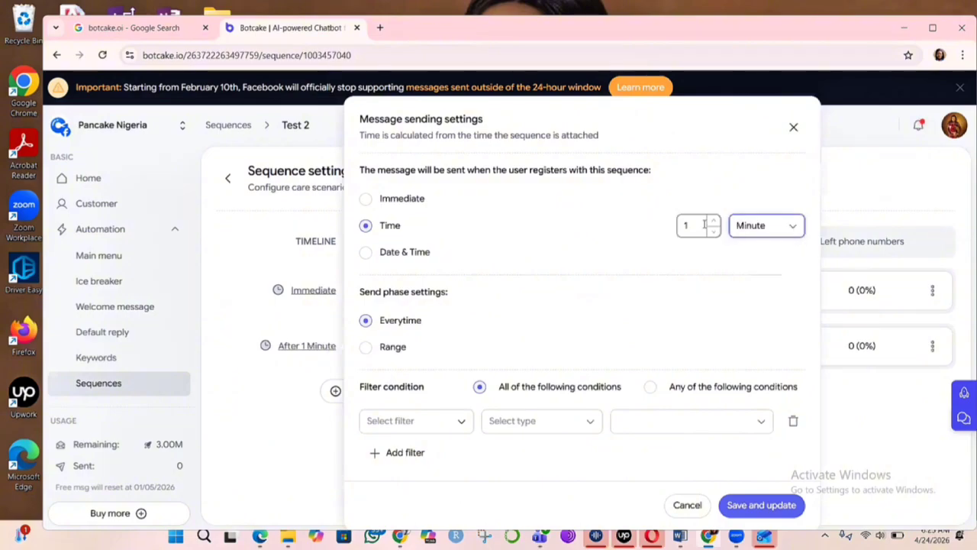
left_click(703, 225)
key("BackSpace")
type("30")
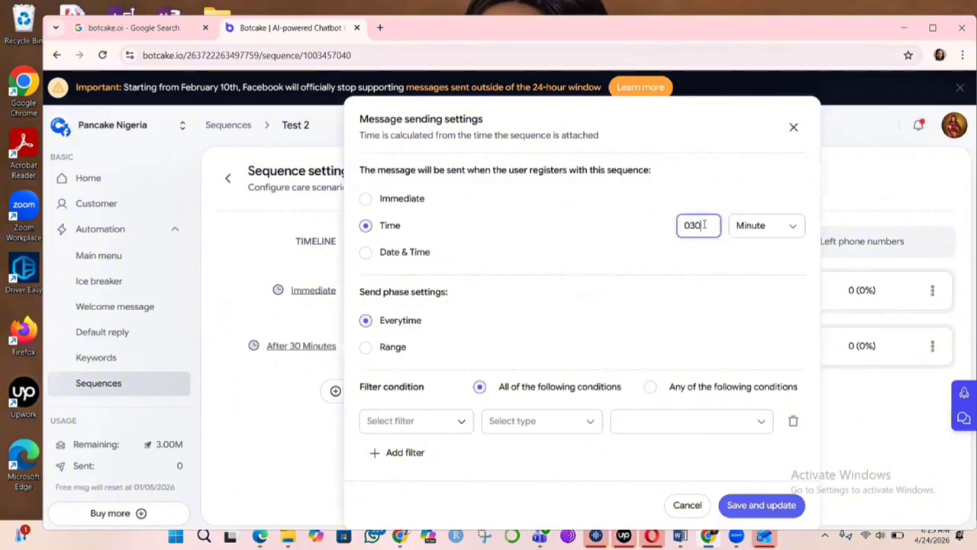
key("BackSpace")
key("BackSpace")
key("BackSpace")
type("30")
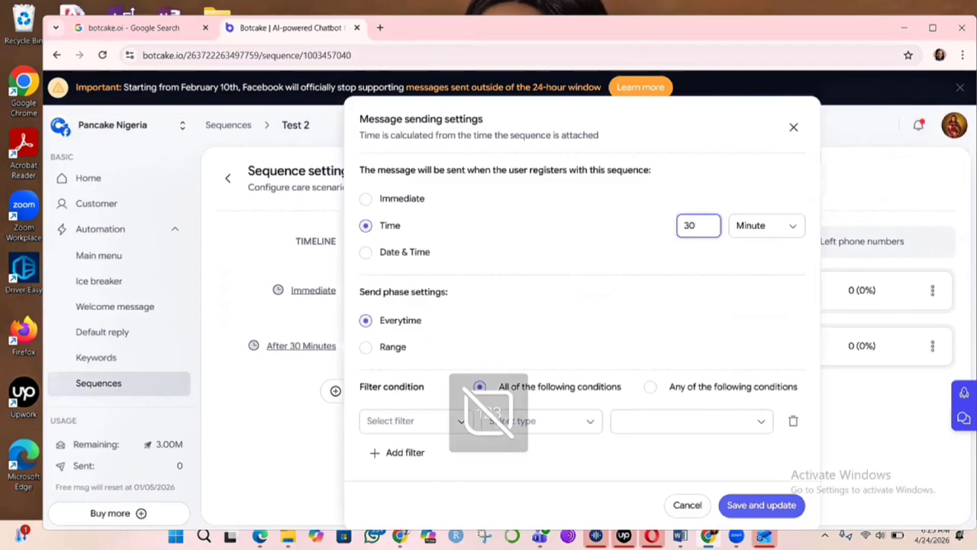
left_click(762, 506)
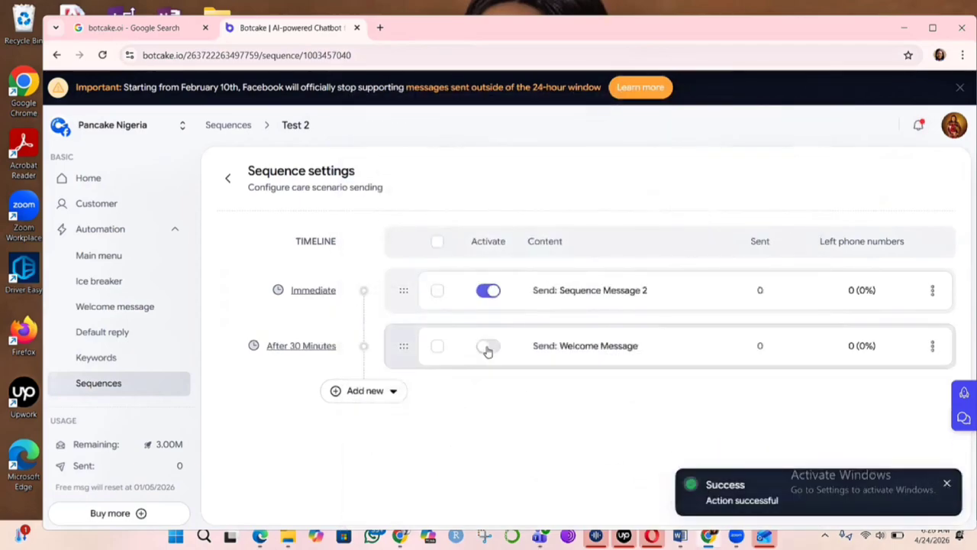
left_click(487, 348)
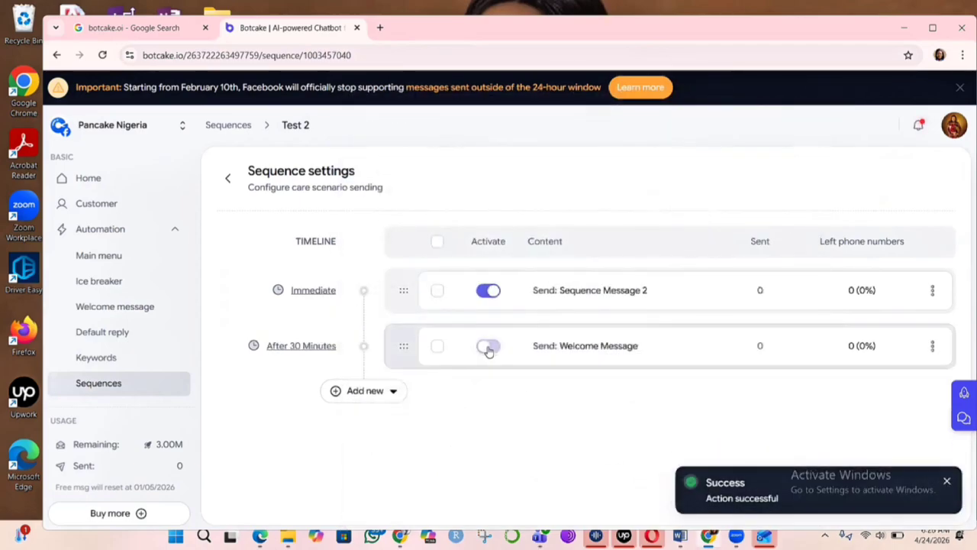
- Add a third message step to the sequence using the existing Sequence Message 2
left_click(362, 390)
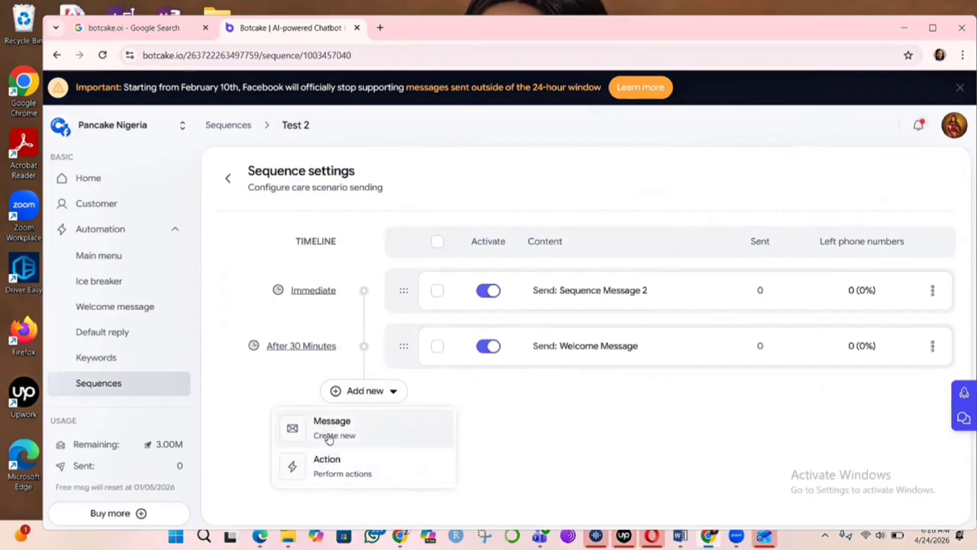
left_click(333, 435)
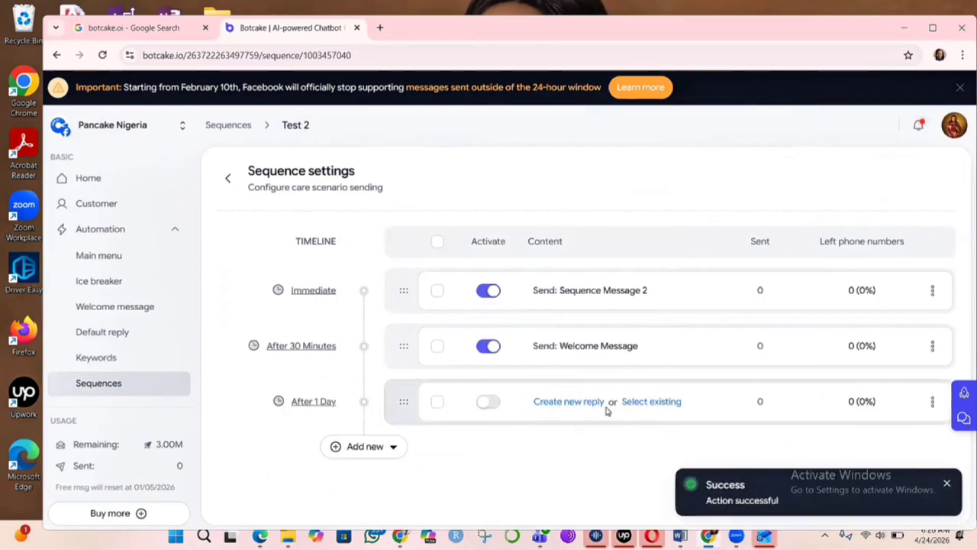
left_click(641, 405)
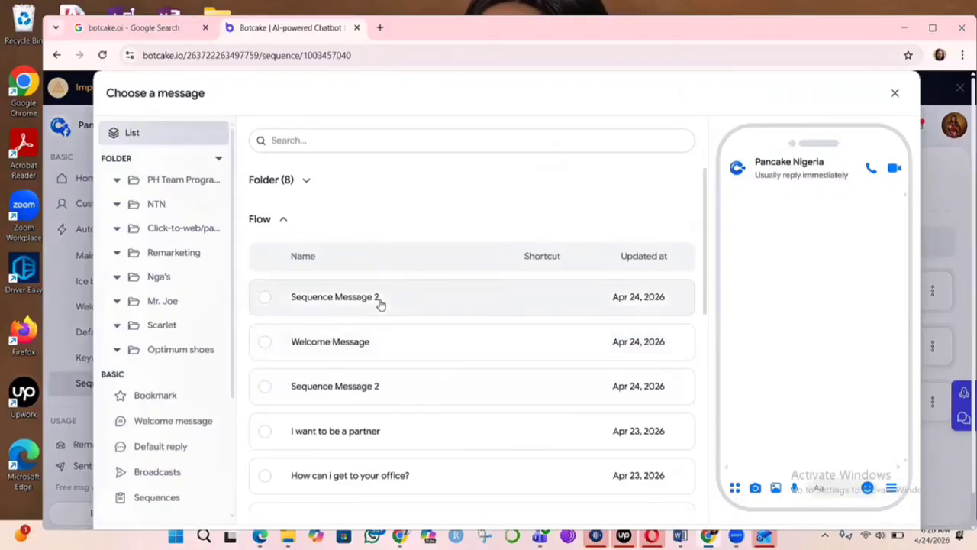
left_click(380, 302)
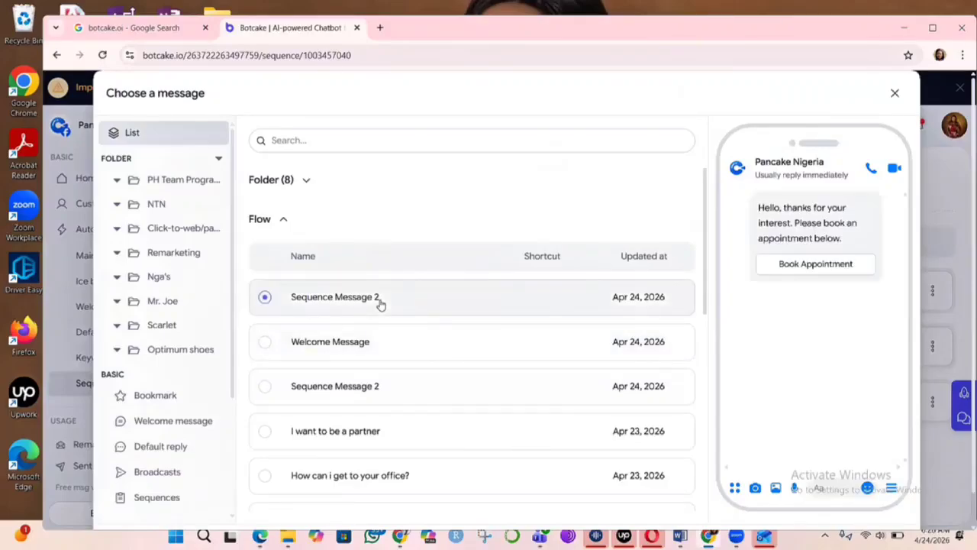
scroll(794, 359, "down", 1)
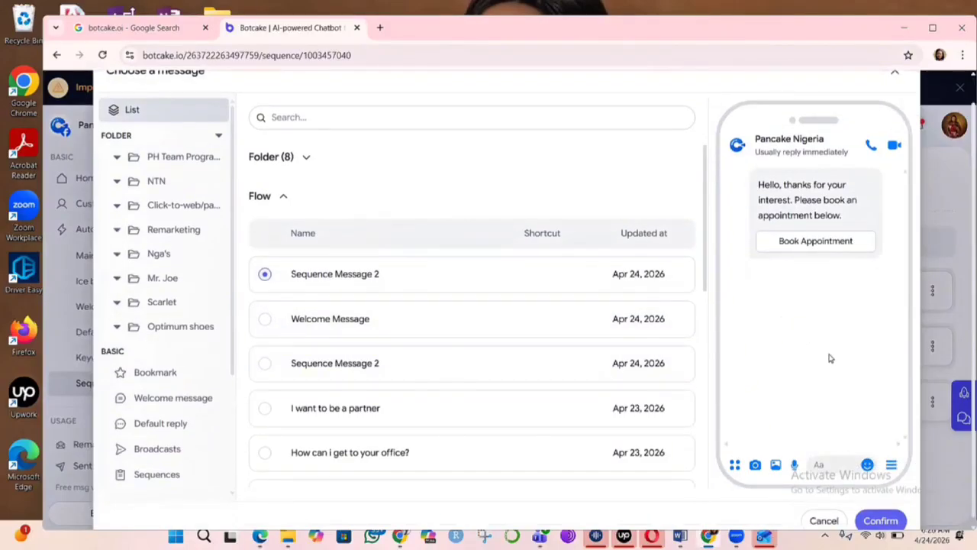
left_click(882, 511)
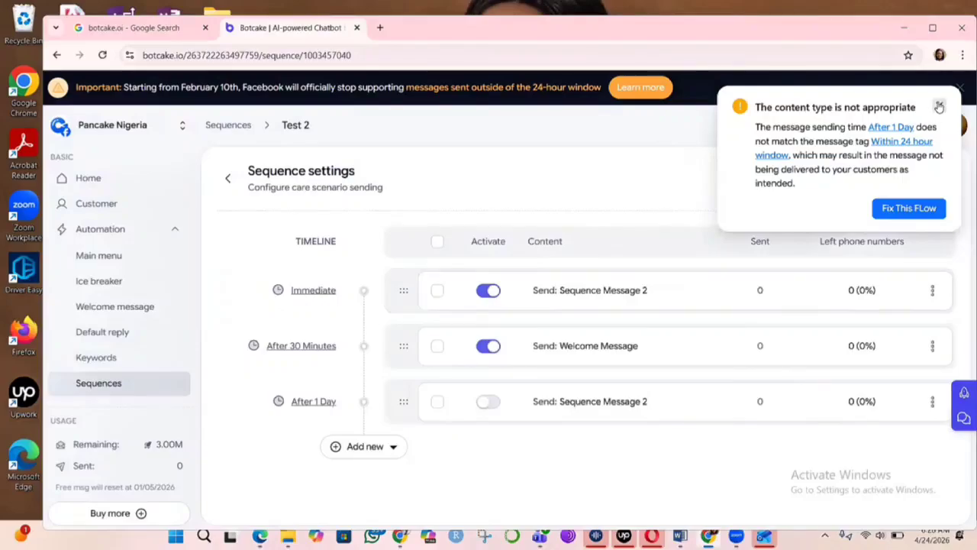
left_click(939, 107)
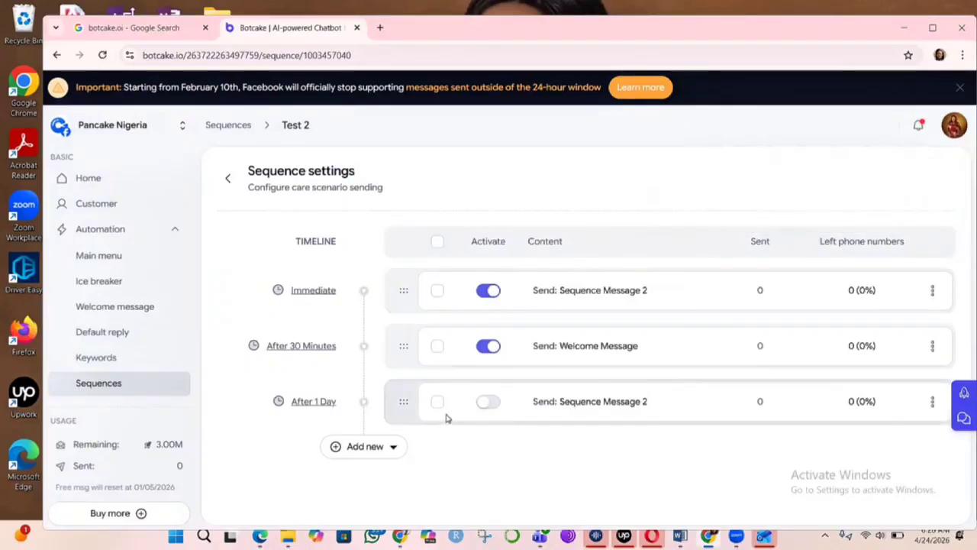
- Set the third step to send after 2 Hours, save the setting, and activate the step
left_click(303, 407)
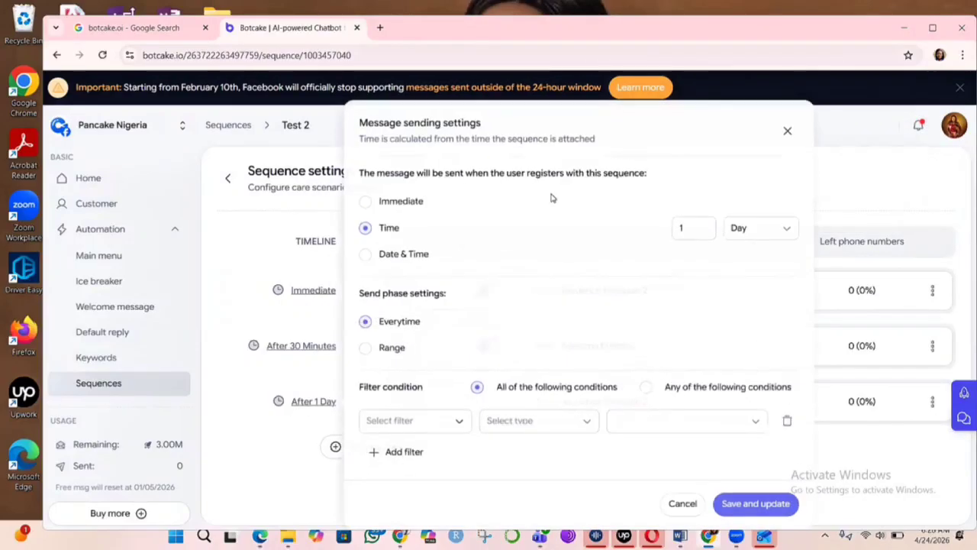
left_click(795, 232)
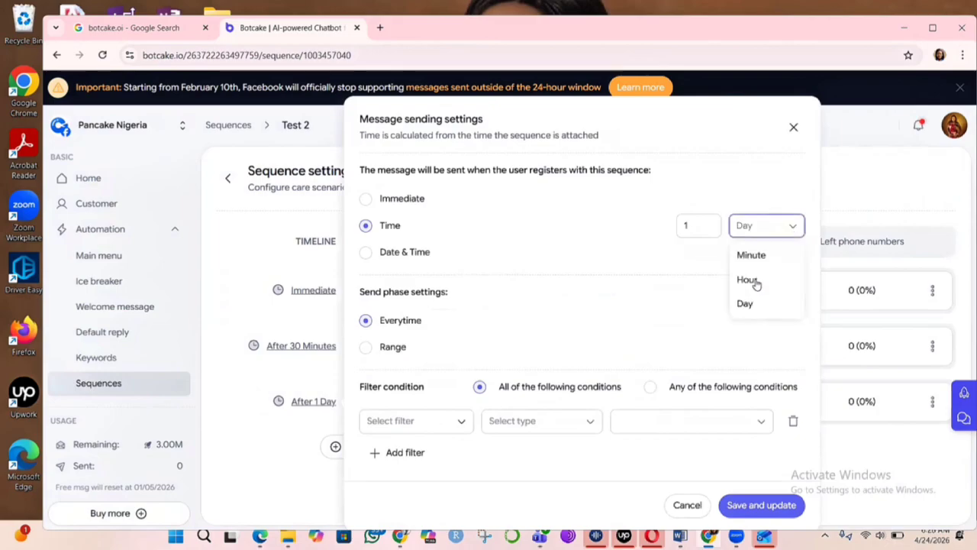
left_click(754, 281)
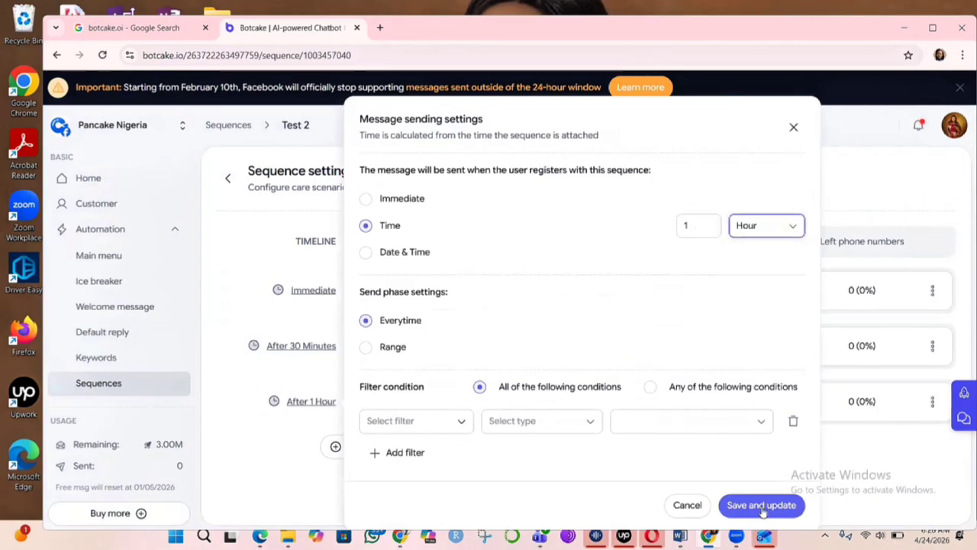
left_click(695, 221)
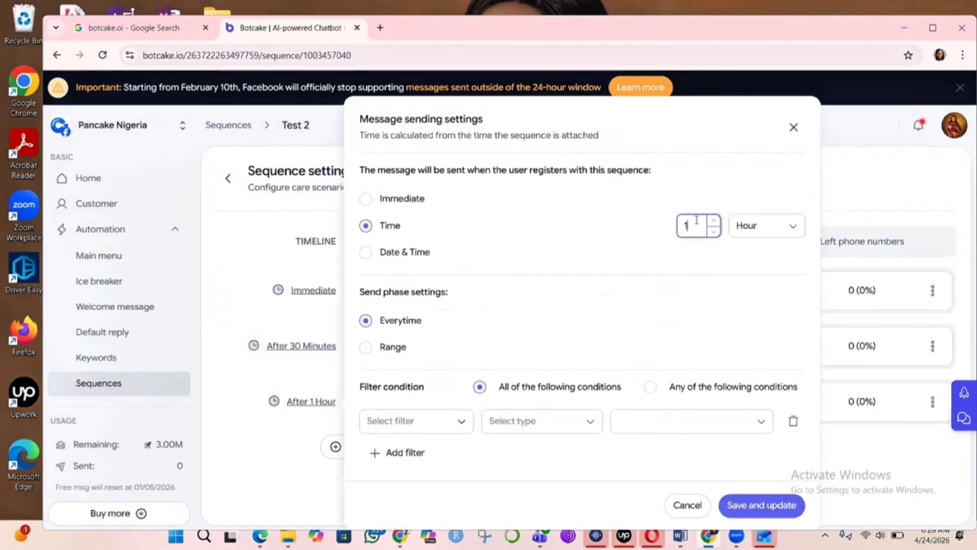
key("BackSpace")
type("02")
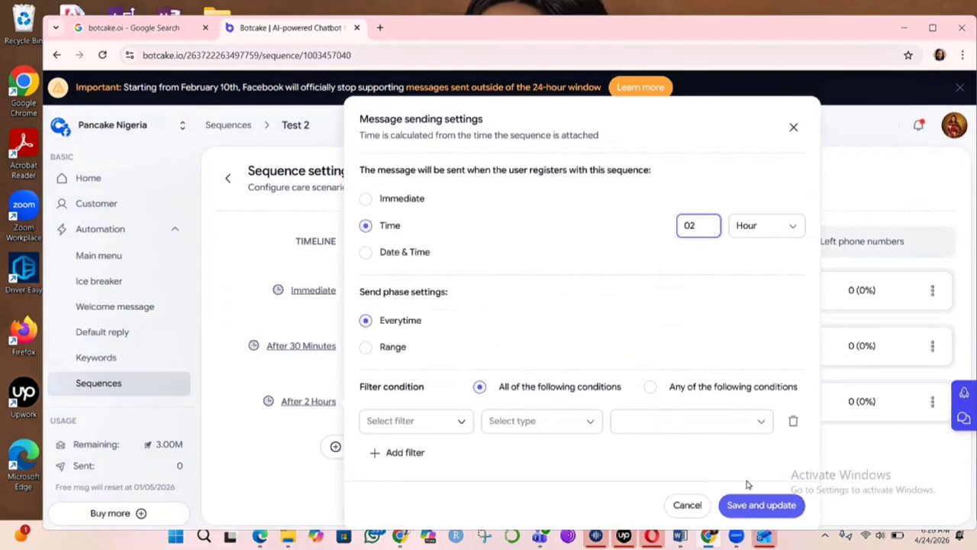
left_click(752, 504)
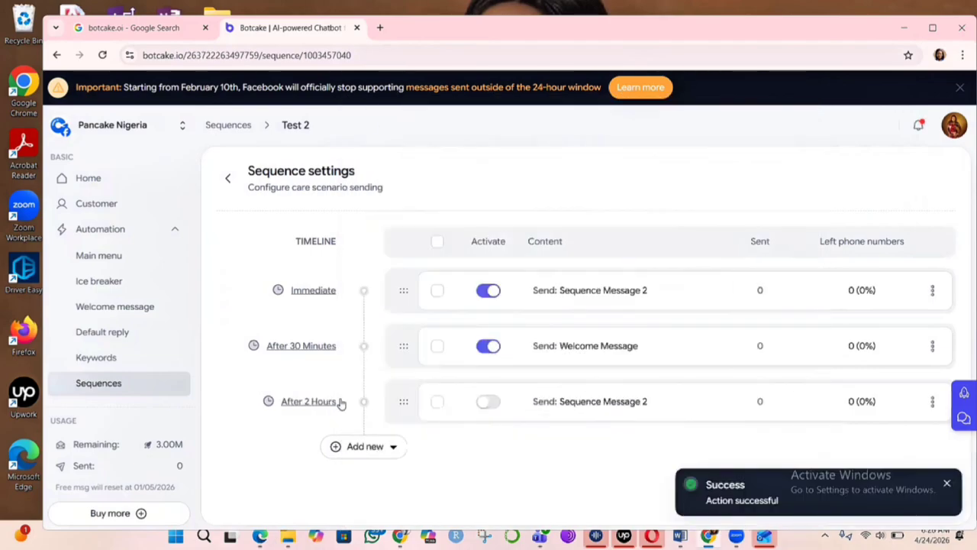
left_click(488, 403)
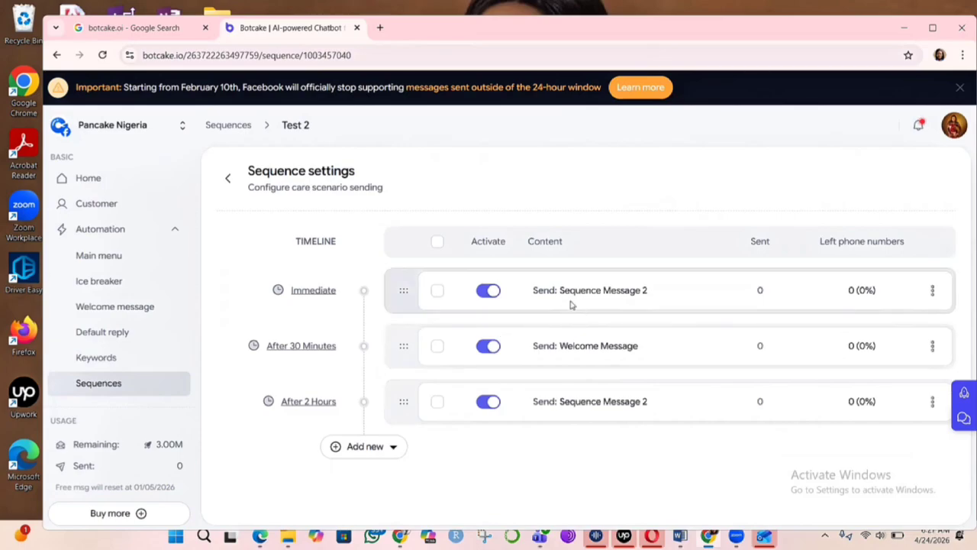
- Open the Rules page of the automation section
scroll(93, 287, "down", 2)
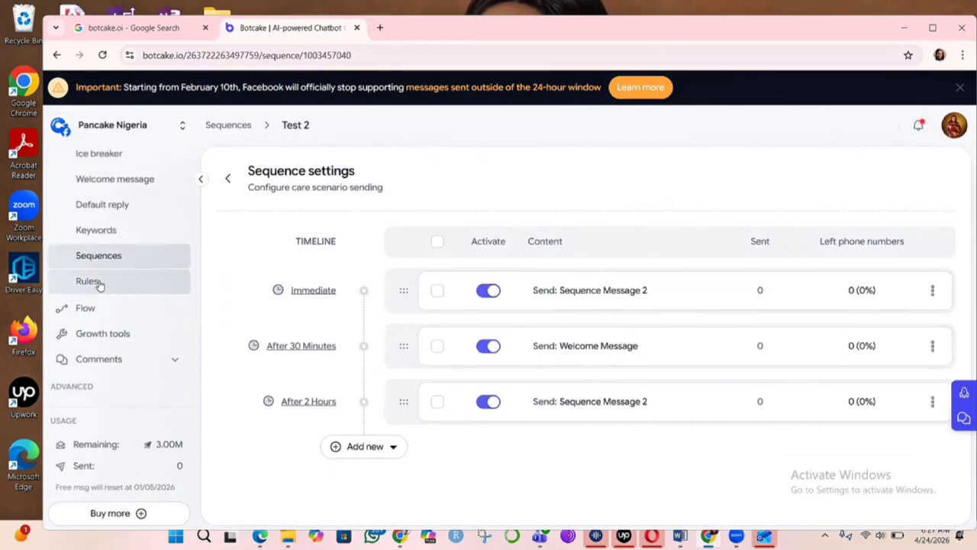
left_click(99, 283)
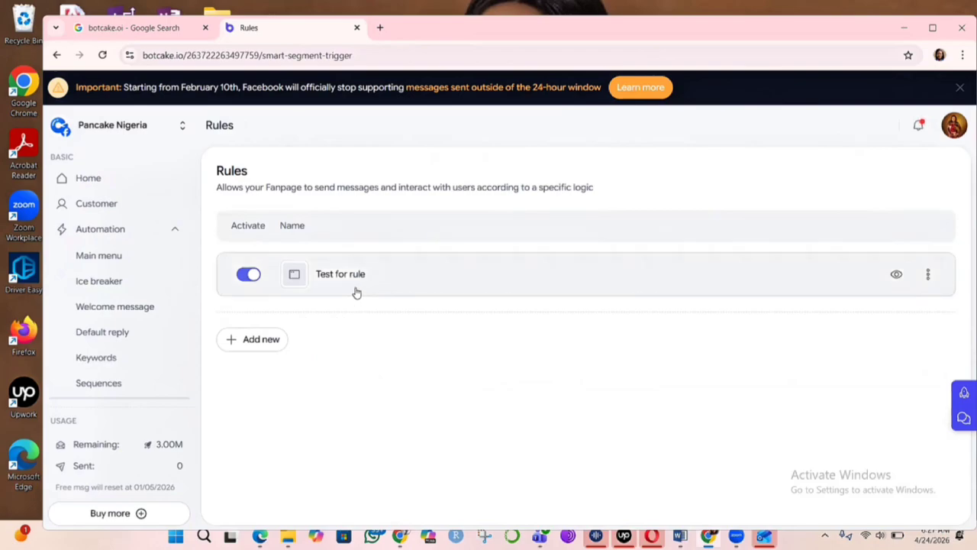
- Create a new rule named Test 2
left_click(262, 338)
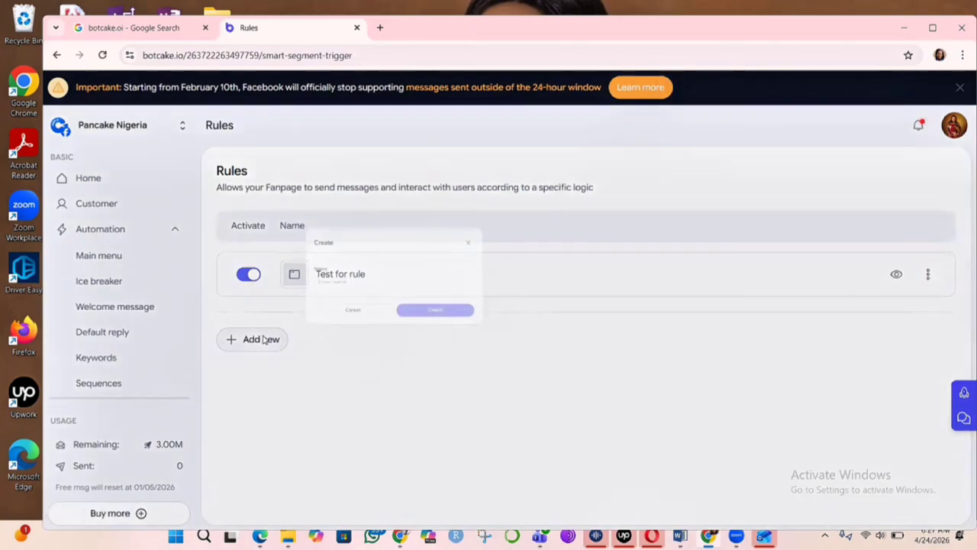
left_click(397, 234)
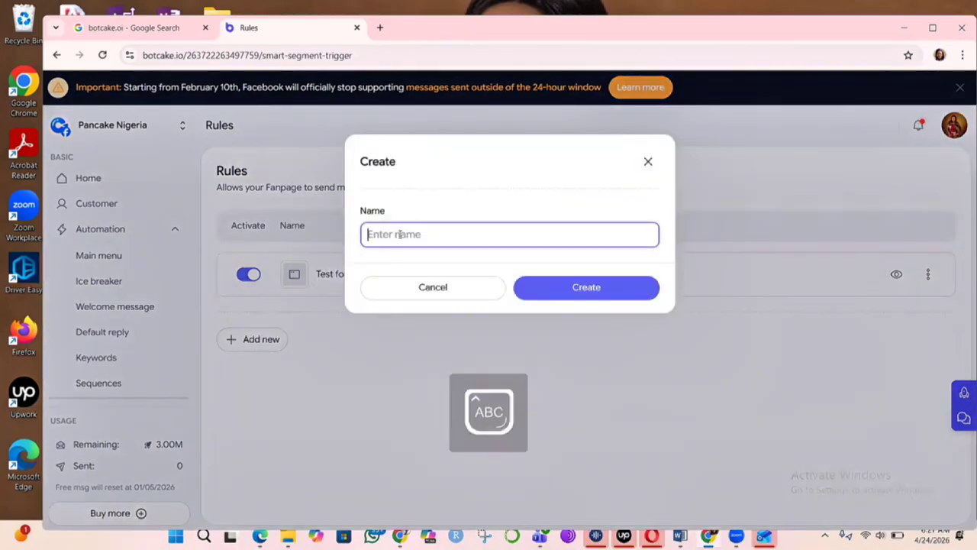
type("Test 2")
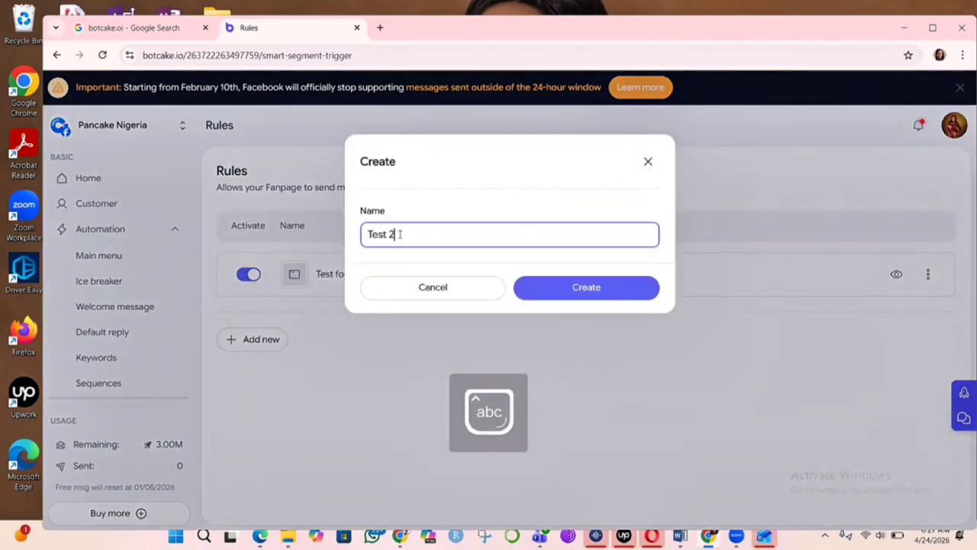
left_click(625, 294)
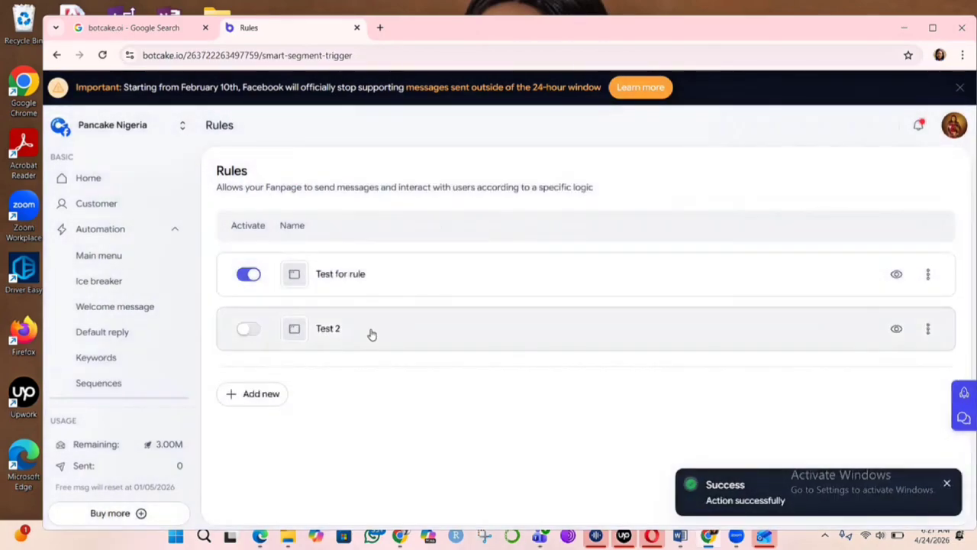
- Open the Test 2 rule and add a New Subscriber trigger condition
left_click(373, 333)
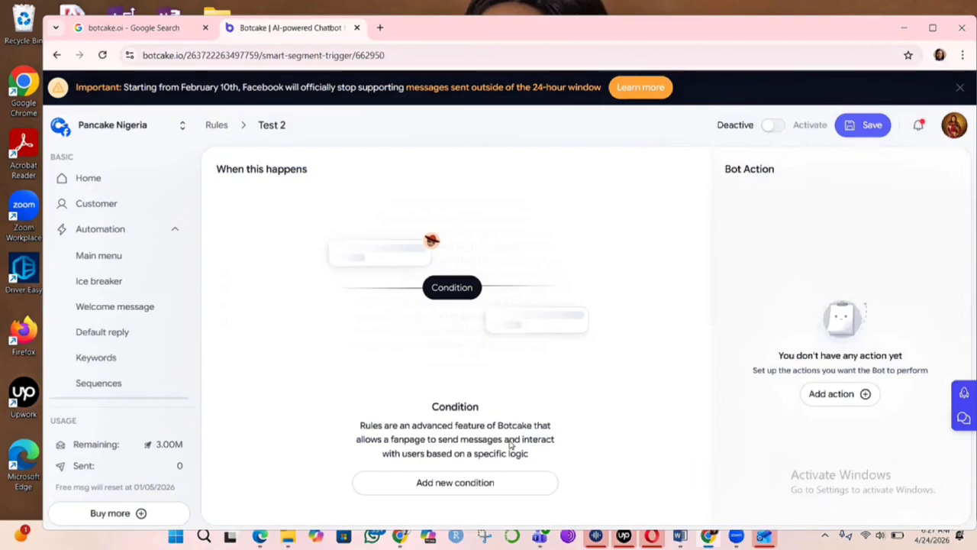
left_click(508, 482)
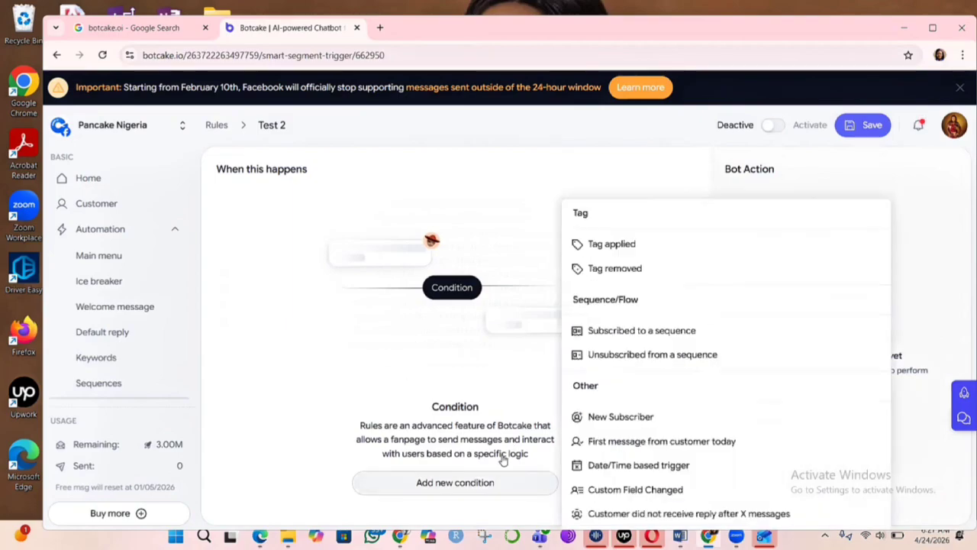
left_click(607, 418)
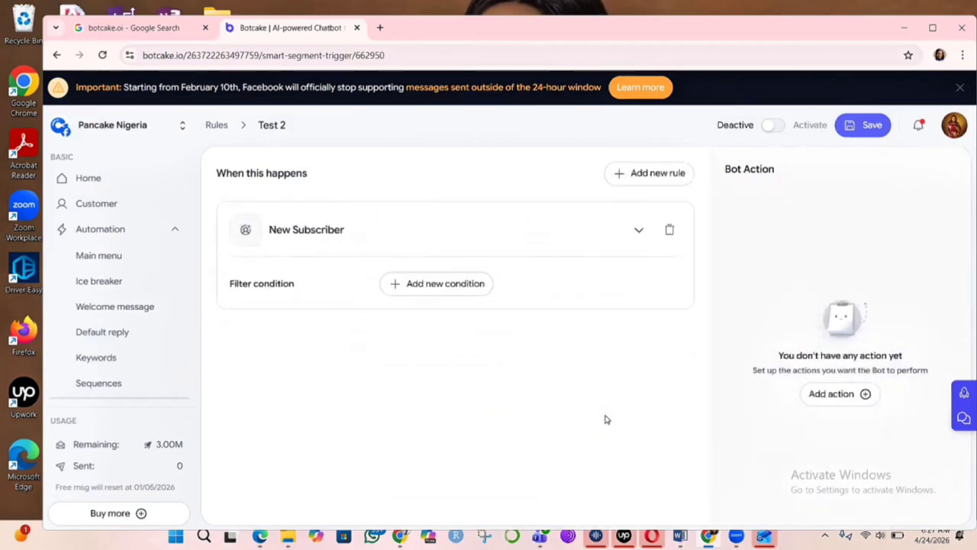
- Add a bot action that registers the user to track the Test 2 sequence
left_click(831, 394)
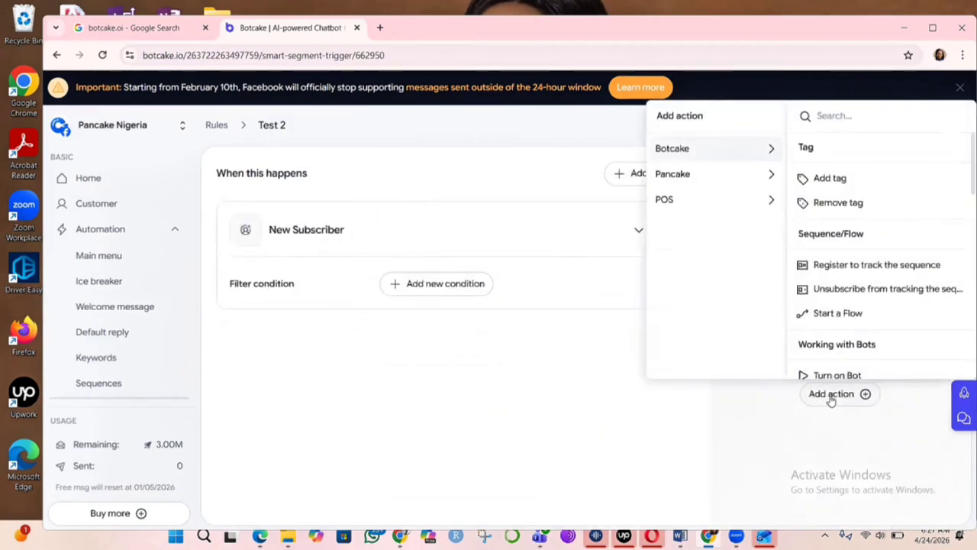
left_click(849, 265)
left_click(901, 298)
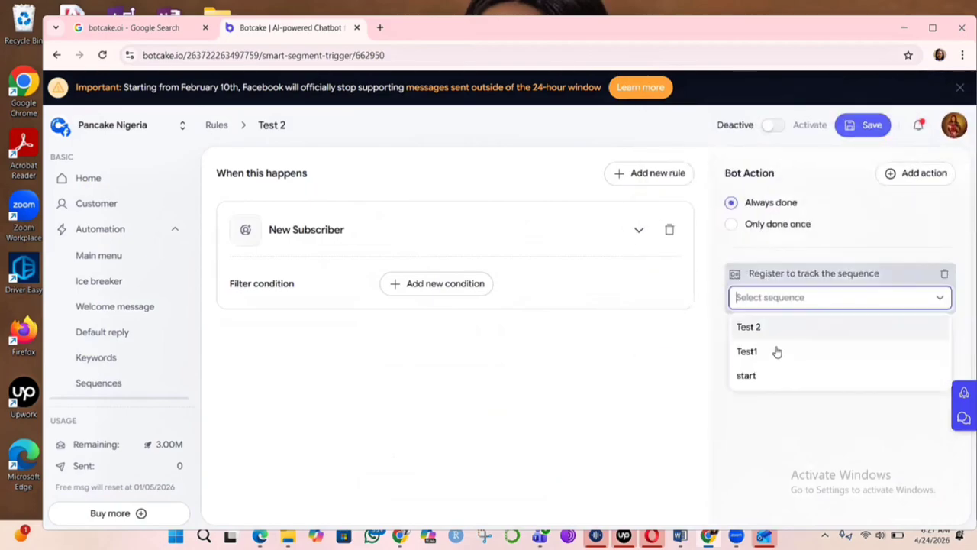
left_click(769, 328)
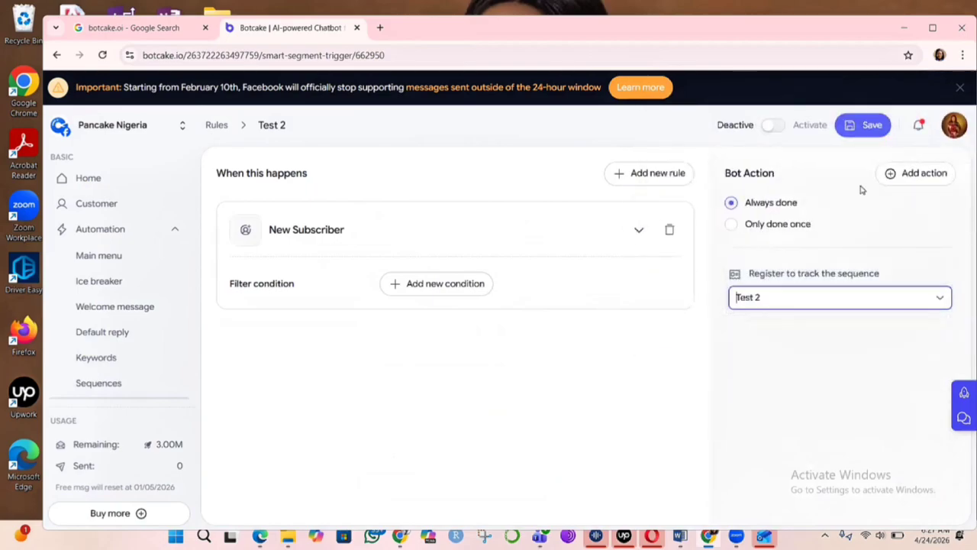
- Save the Test 2 rule and activate it
left_click(872, 128)
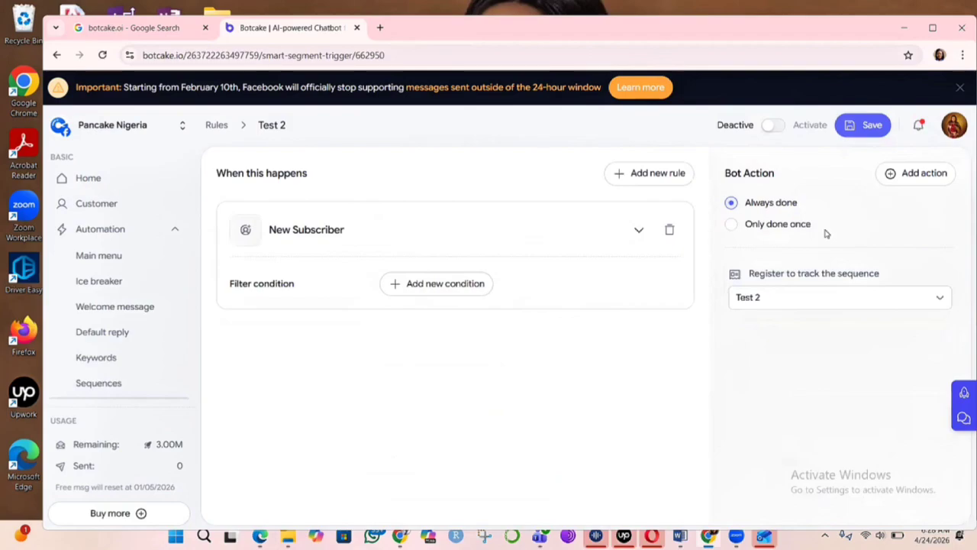
left_click(848, 126)
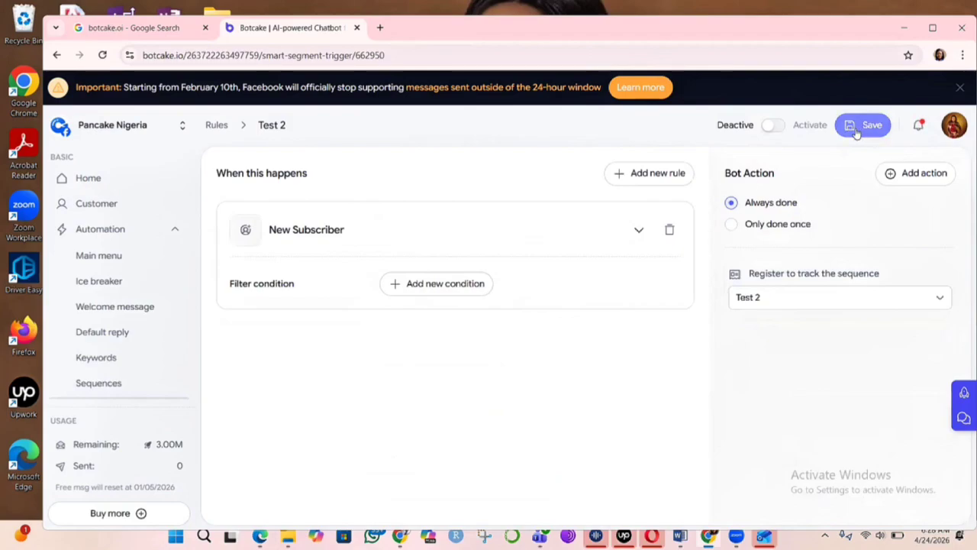
left_click(773, 128)
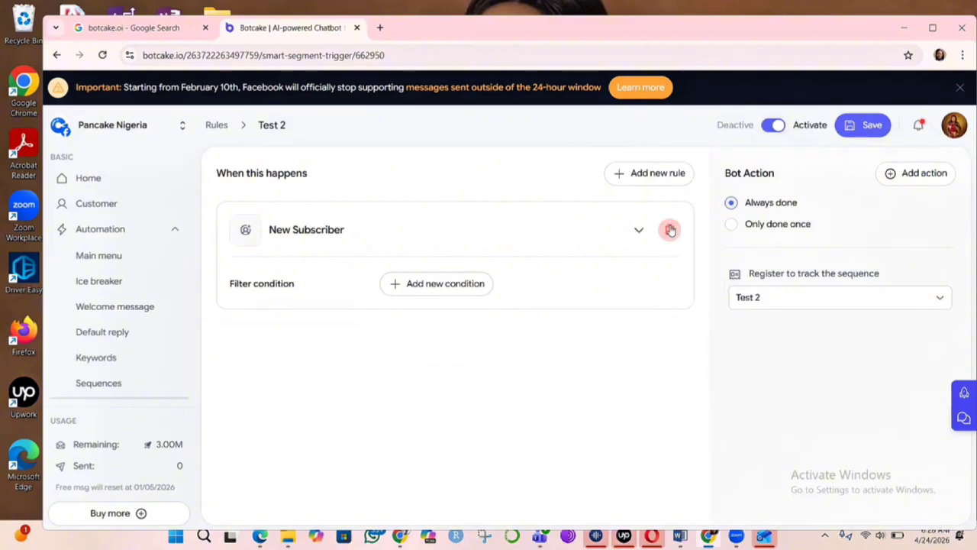
- Add a new keyword rule that matches messages containing Interested and Price
left_click(97, 358)
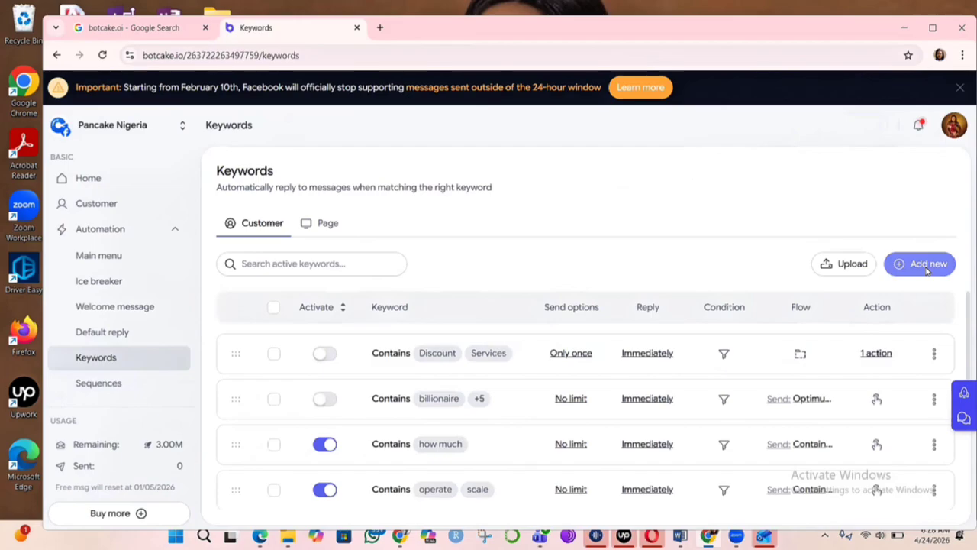
left_click(928, 267)
left_click(797, 193)
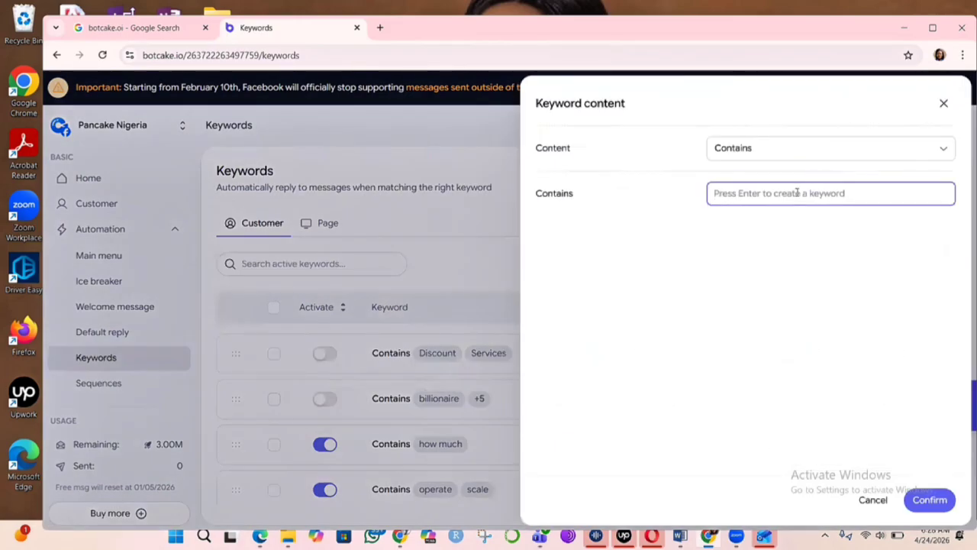
type("Int")
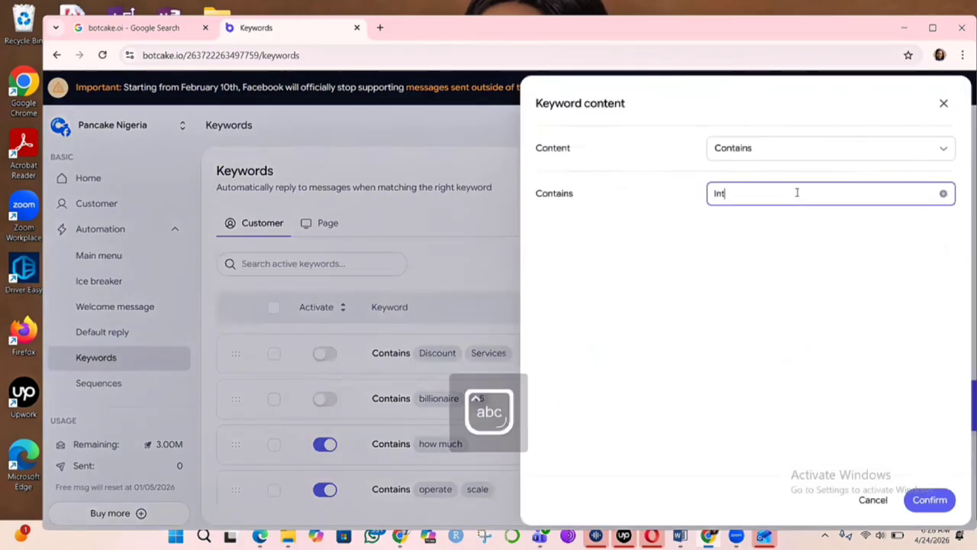
type("ersted")
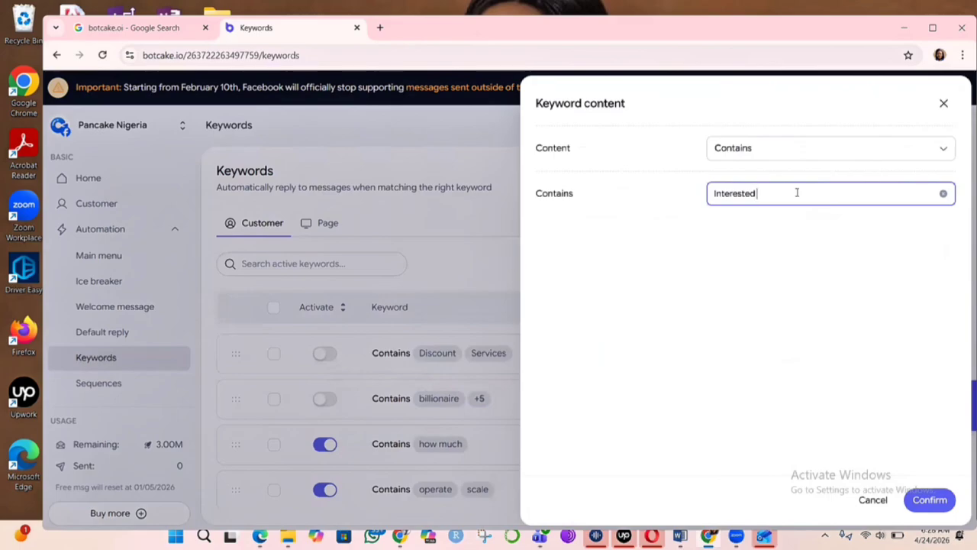
type("Pr")
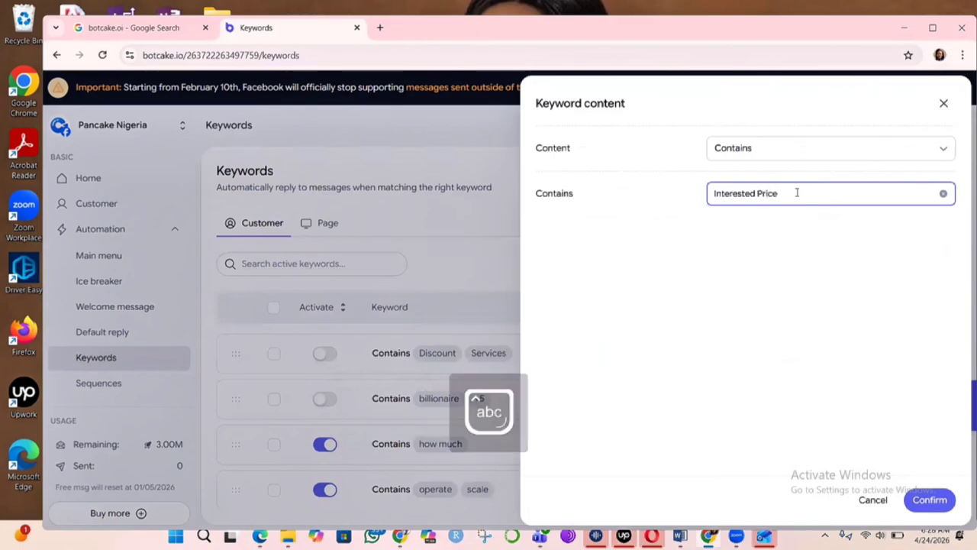
type("ice")
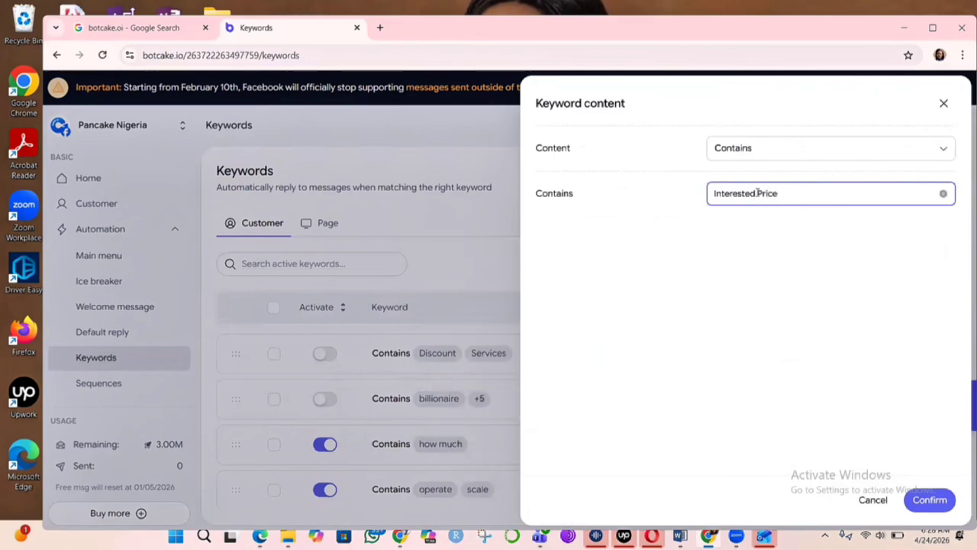
key("Return")
left_click(935, 502)
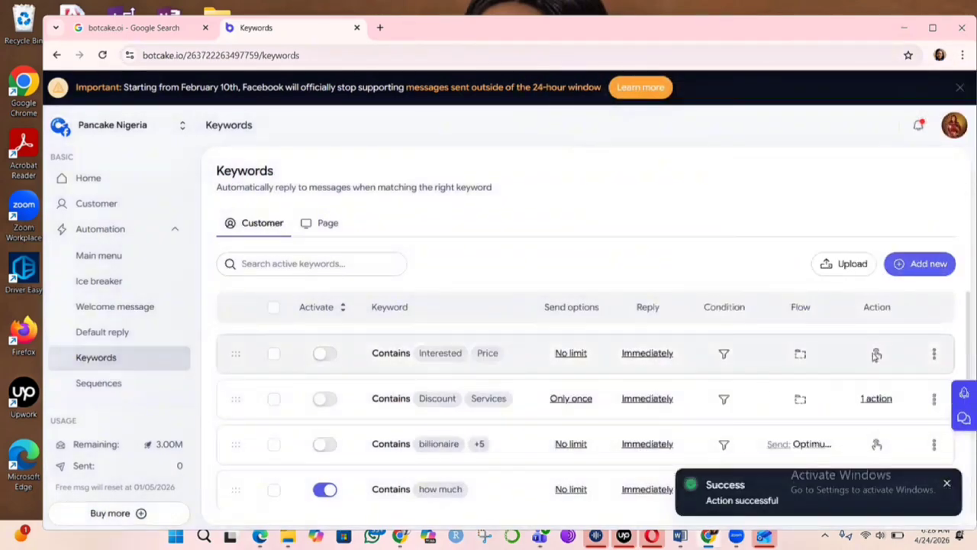
- Give the Interested/Price keyword an action registering the user to track the Test 2 sequence
left_click(873, 361)
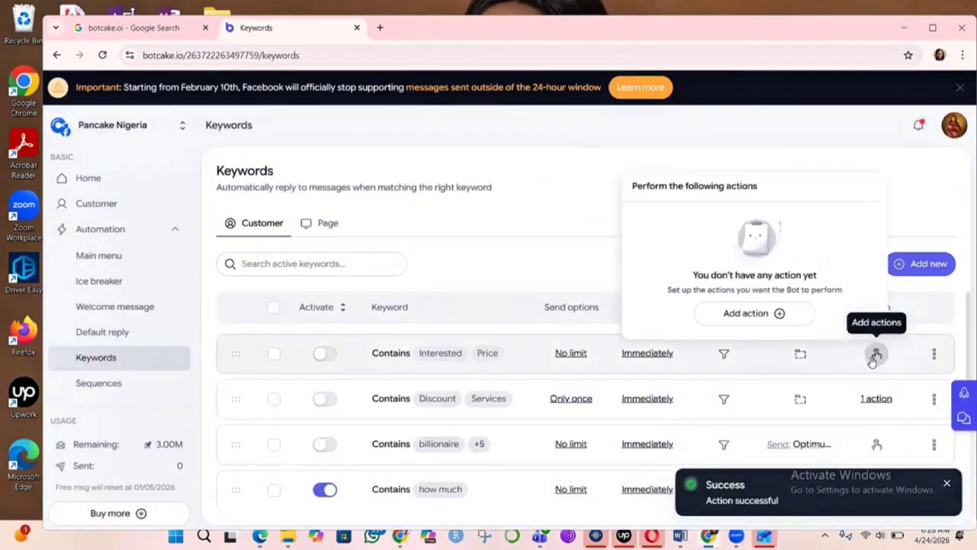
left_click(736, 316)
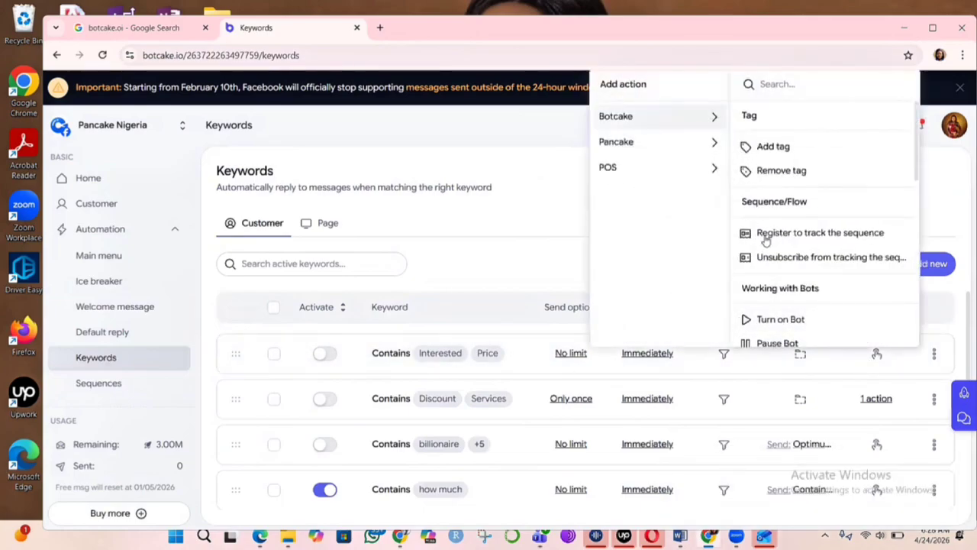
left_click(822, 233)
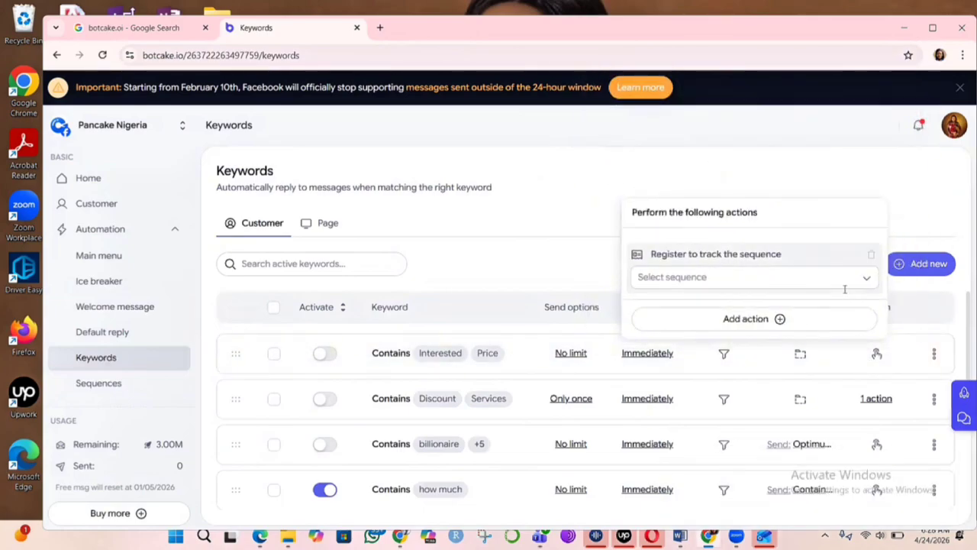
left_click(826, 285)
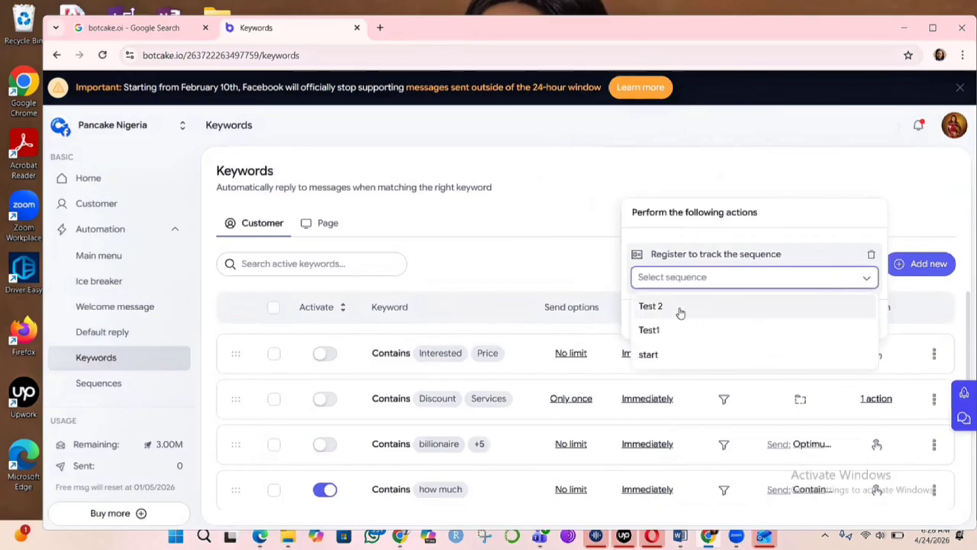
left_click(682, 307)
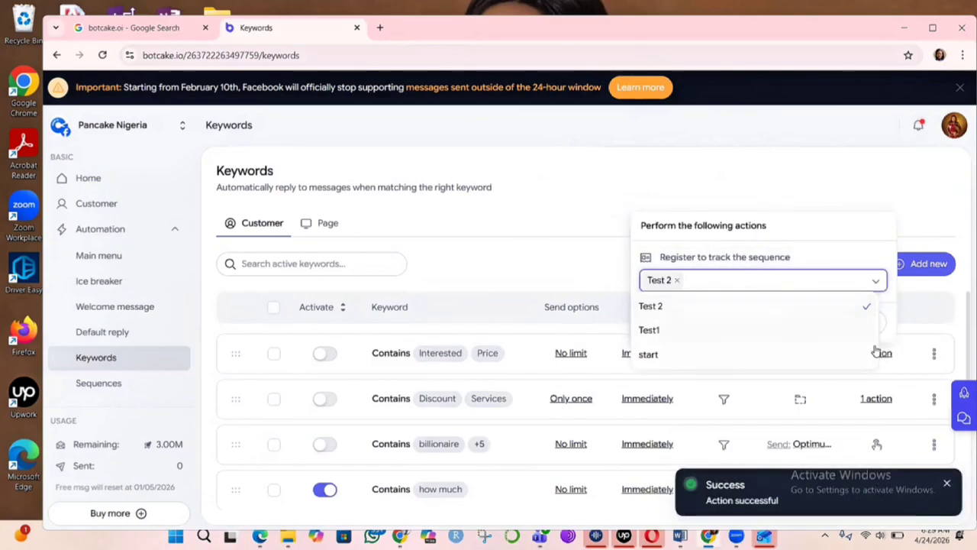
left_click(822, 181)
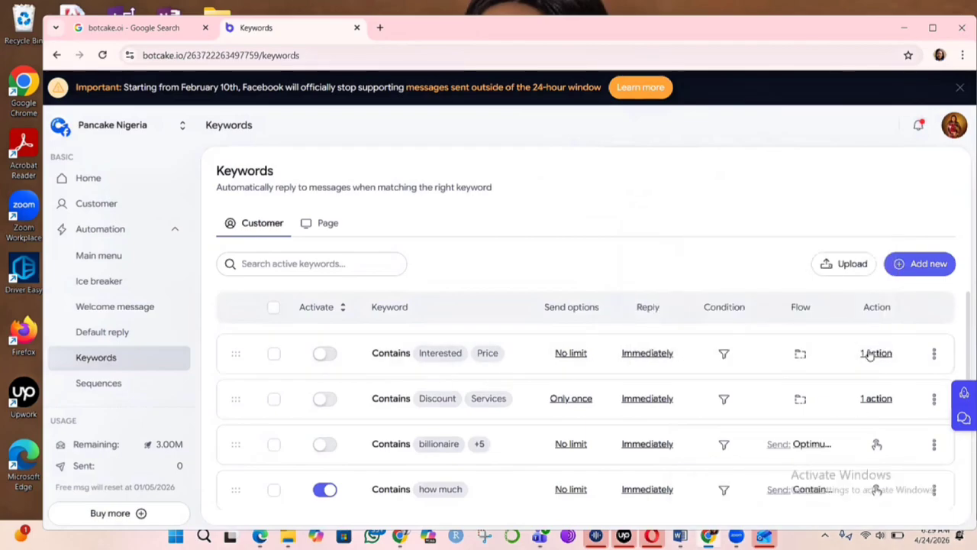
- Set the Interested/Price keyword's send option to Only once and activate the keyword
left_click(570, 353)
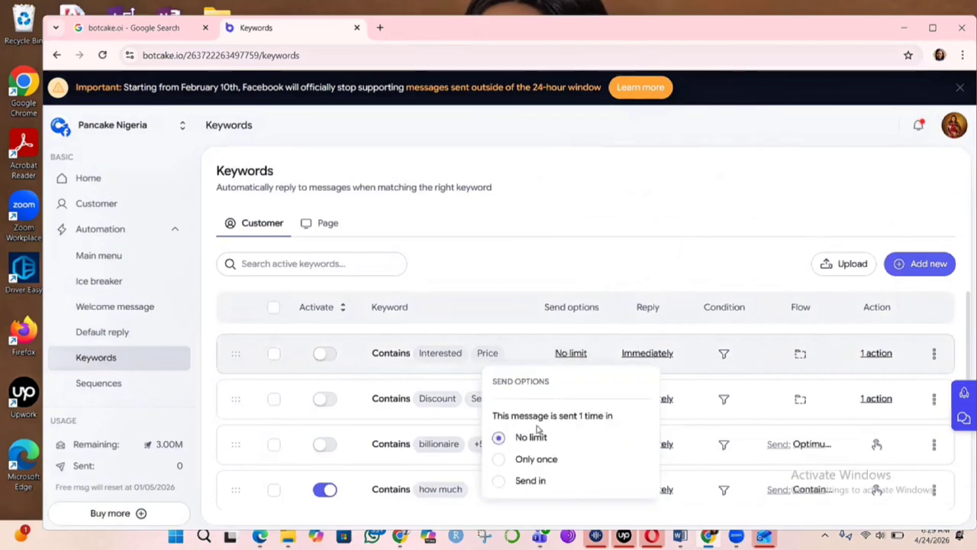
left_click(510, 458)
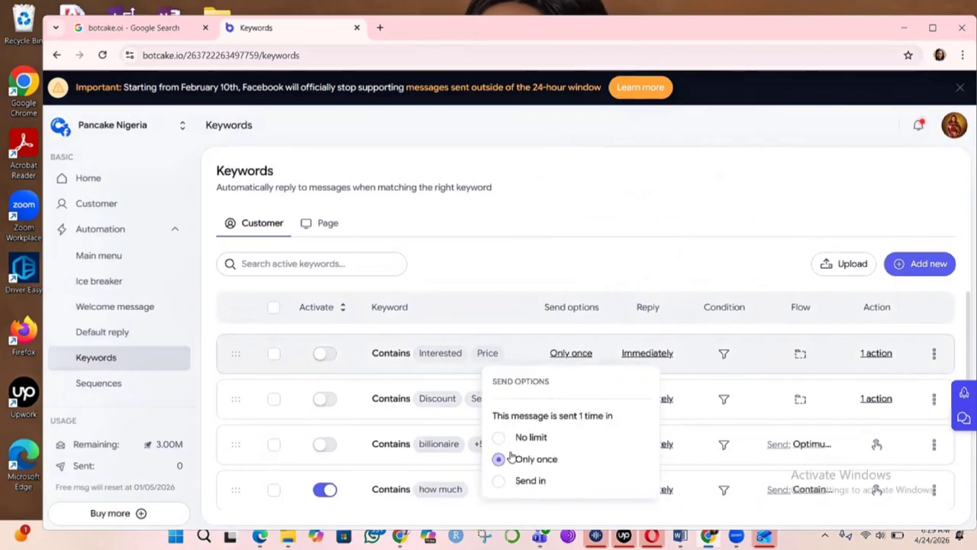
left_click(321, 354)
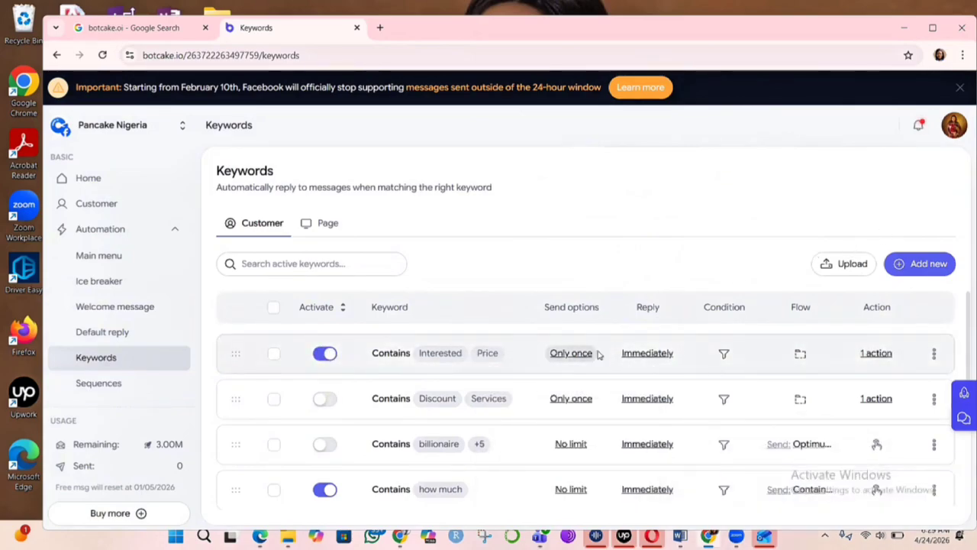
- Open the Welcome message flow in edit mode and scroll through its content blocks
left_click(99, 311)
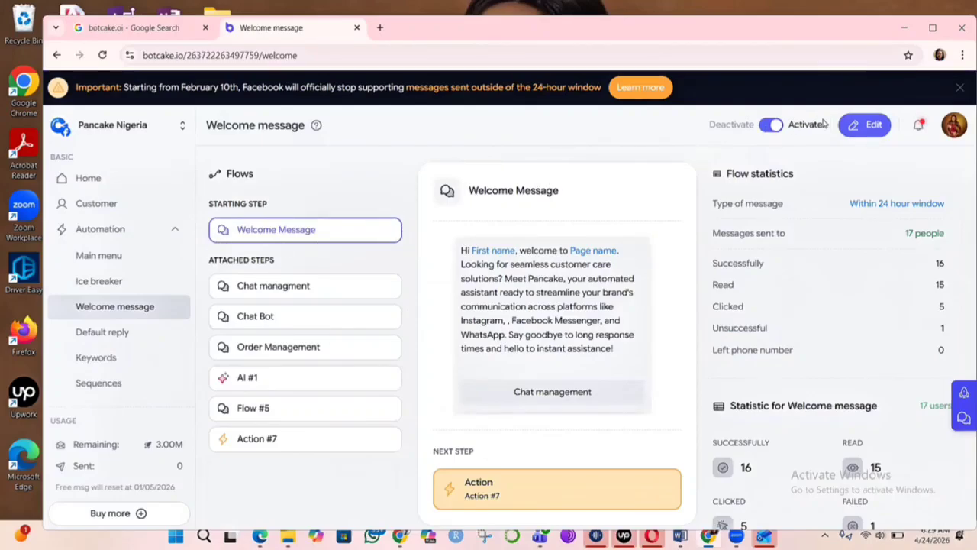
left_click(870, 127)
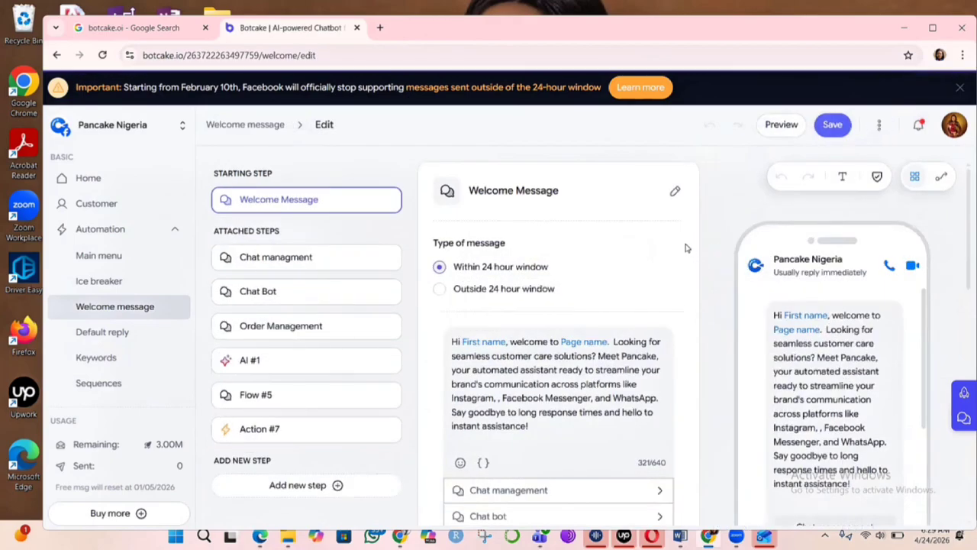
scroll(685, 247, "down", 1)
scroll(685, 246, "down", 3)
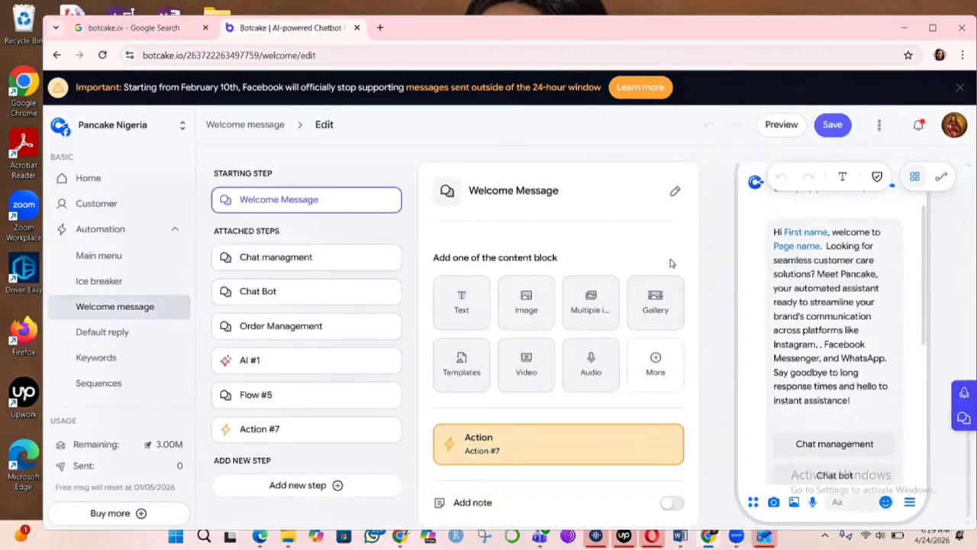
scroll(671, 263, "up", 2)
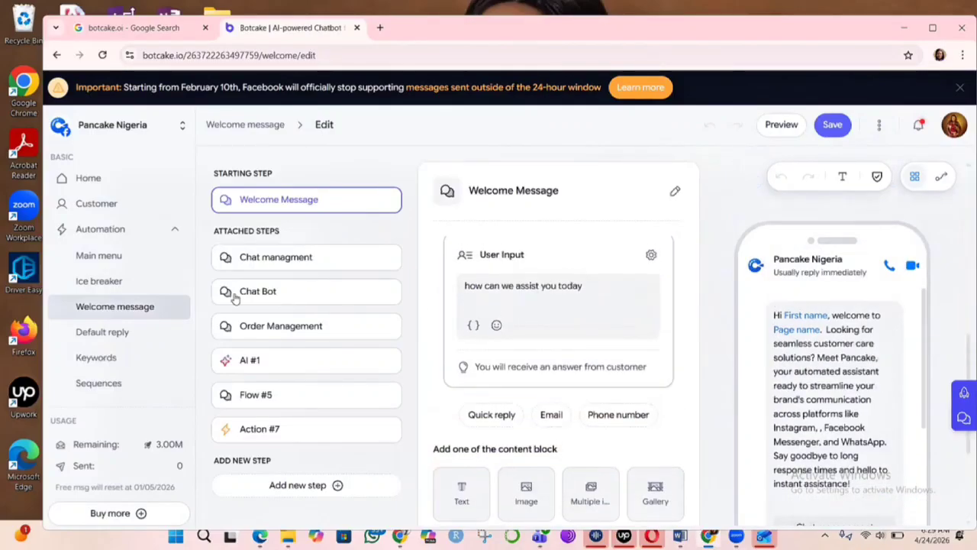
scroll(572, 243, "up", 8)
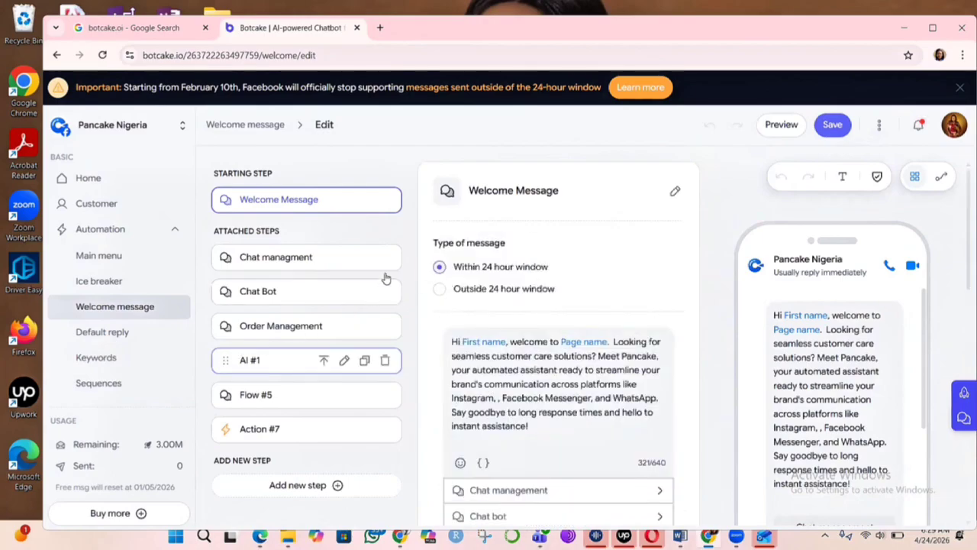
scroll(611, 277, "down", 8)
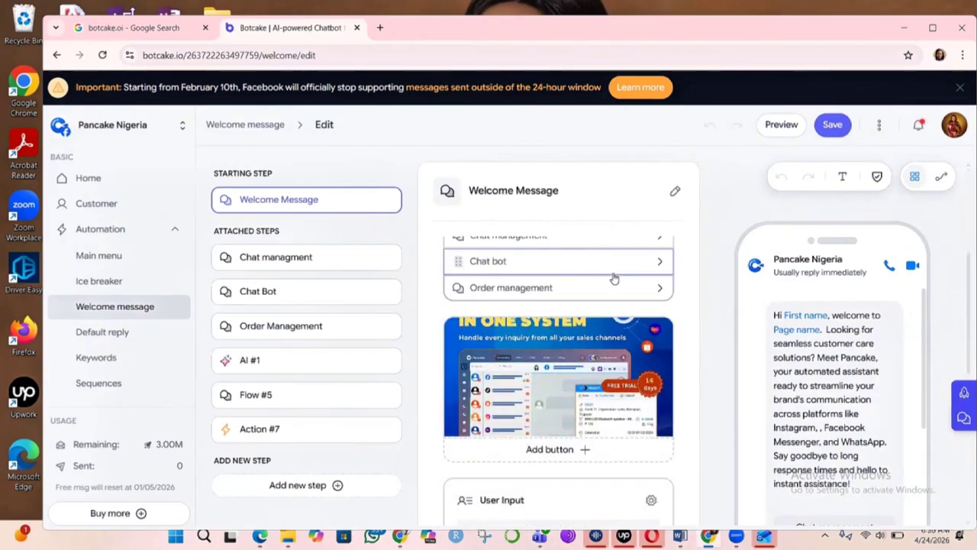
- Remove Action #7 from the Welcome Message and reattach it as the message's next step
scroll(622, 305, "down", 5)
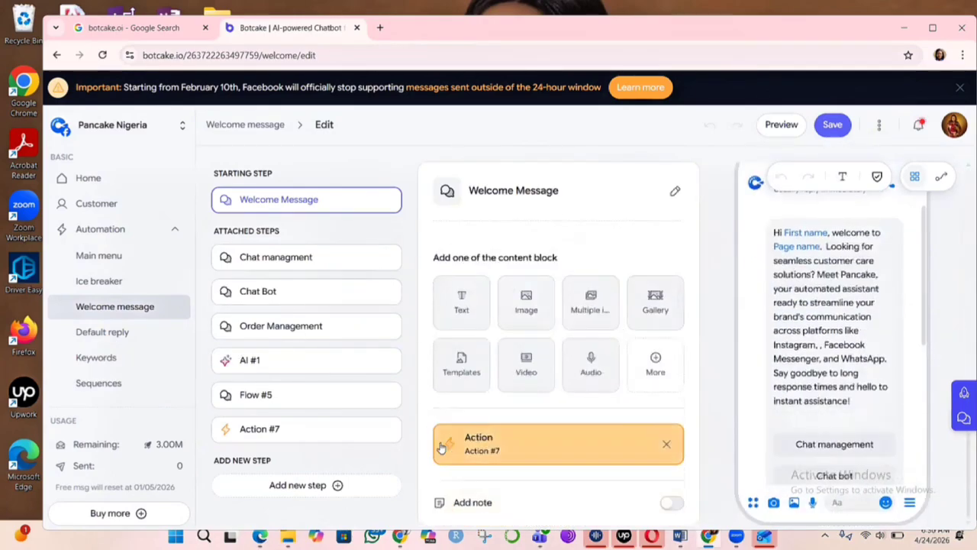
left_click(666, 445)
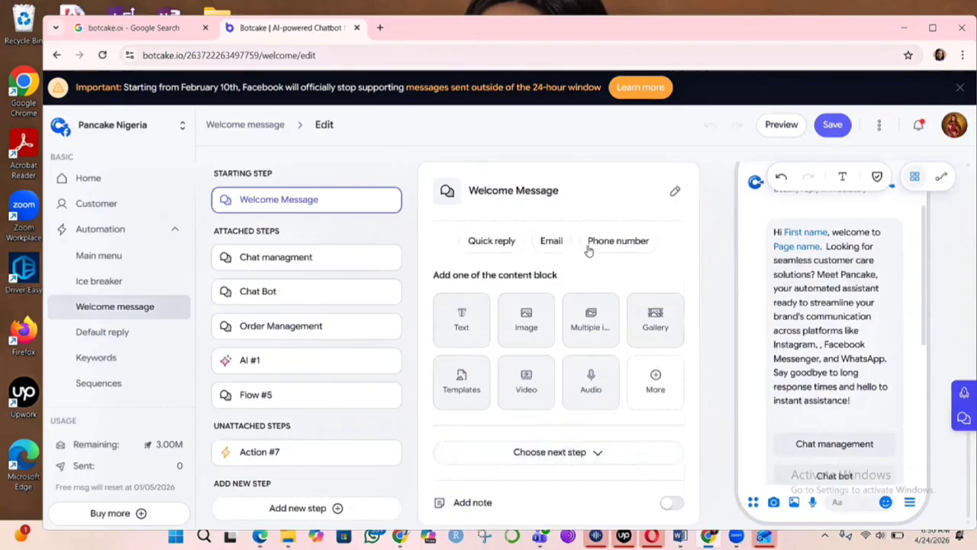
scroll(622, 244, "up", 10)
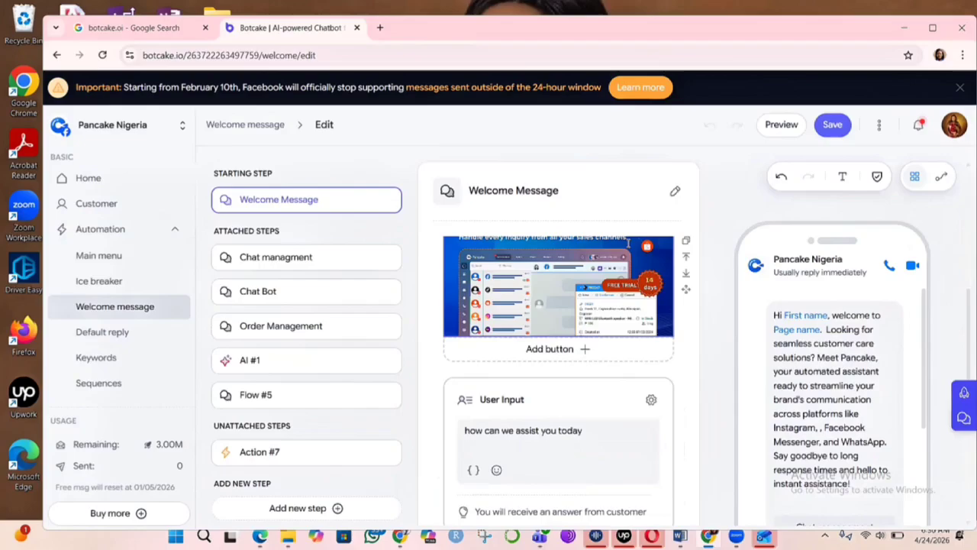
scroll(618, 263, "down", 10)
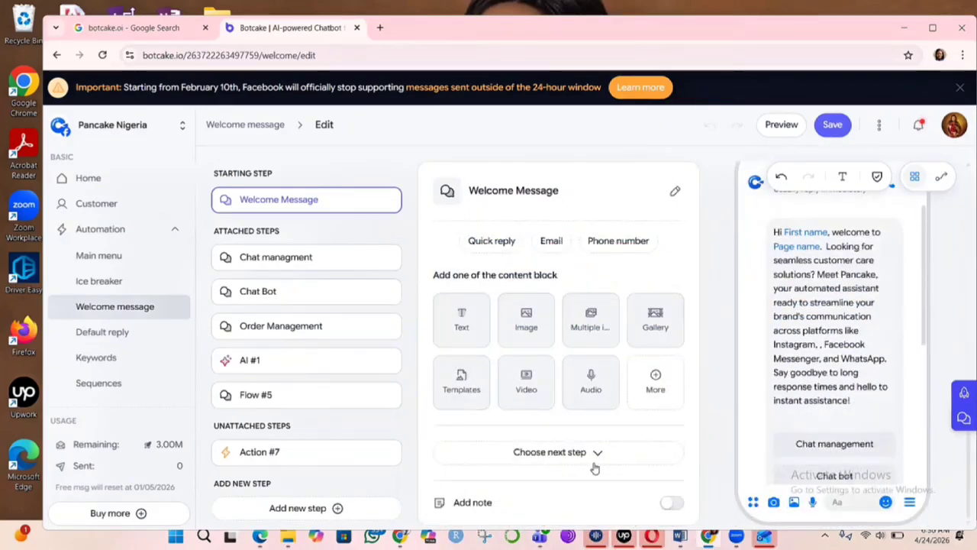
left_click(596, 454)
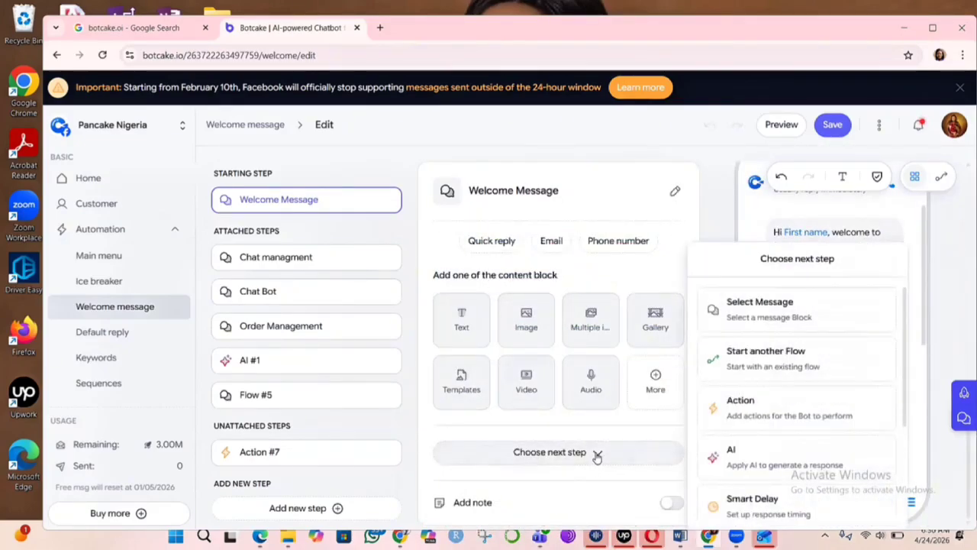
left_click(769, 411)
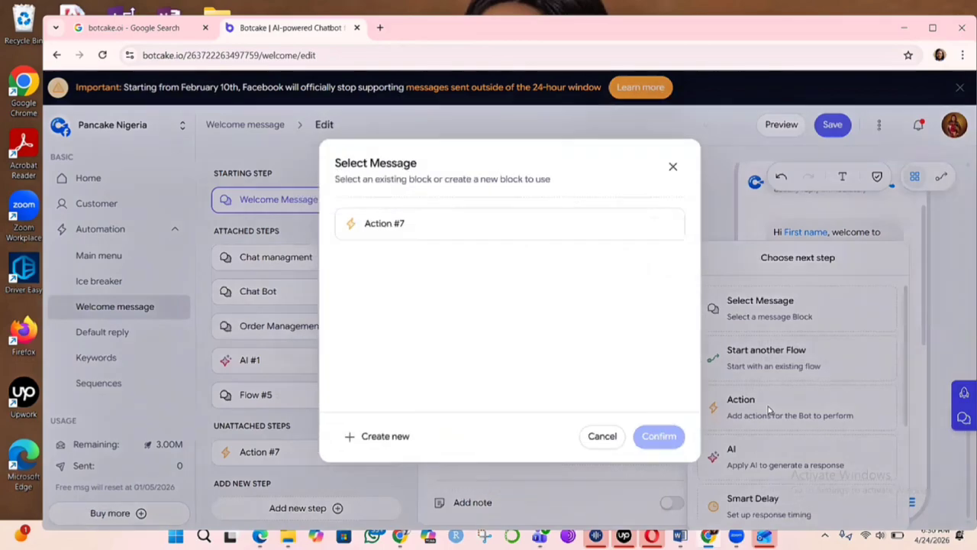
left_click(493, 226)
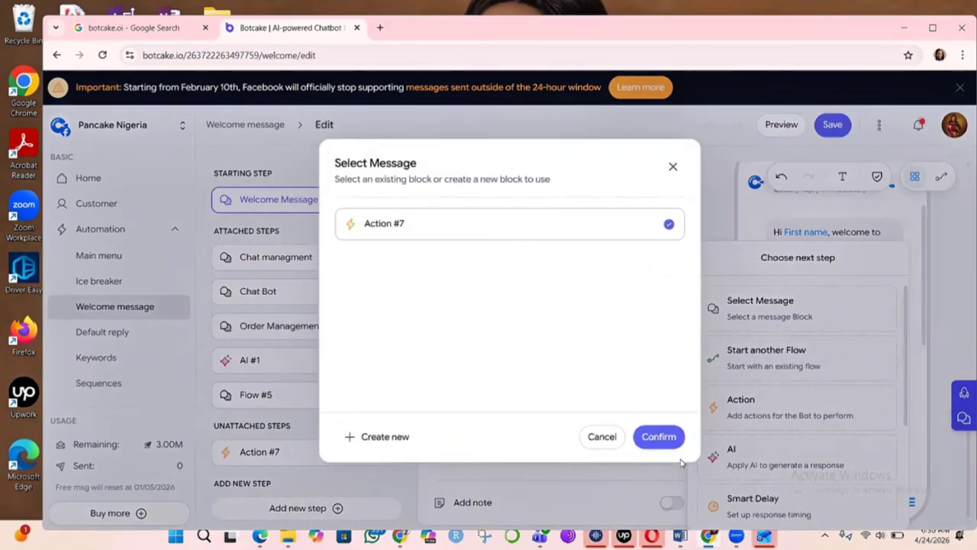
left_click(658, 437)
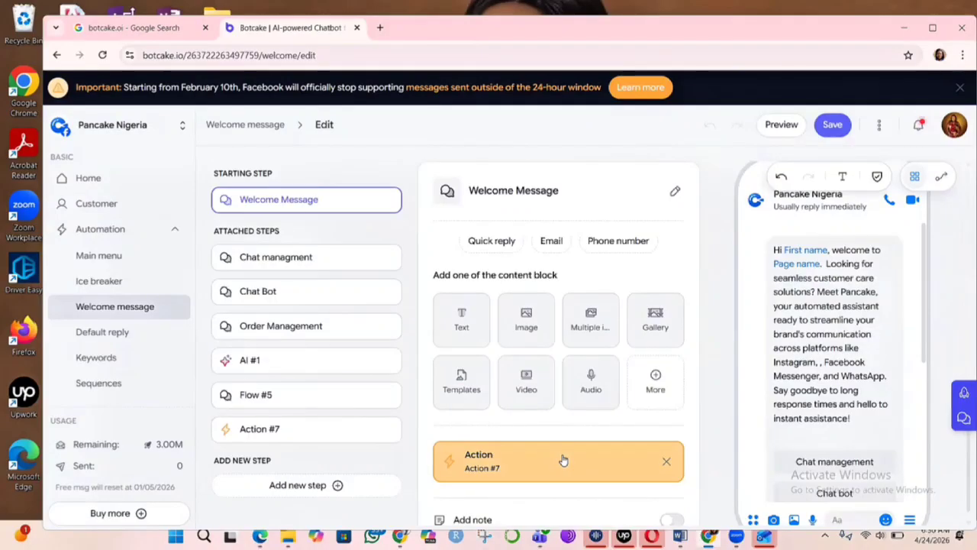
- Open Action #7, set its register-to-track sequence to Test 2, and save the Welcome message flow
left_click(563, 460)
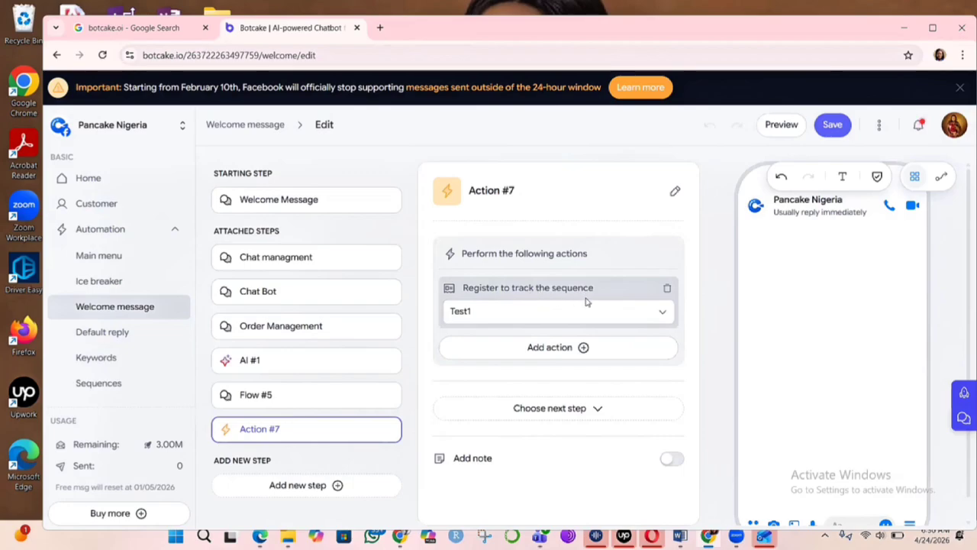
left_click(659, 311)
left_click(491, 343)
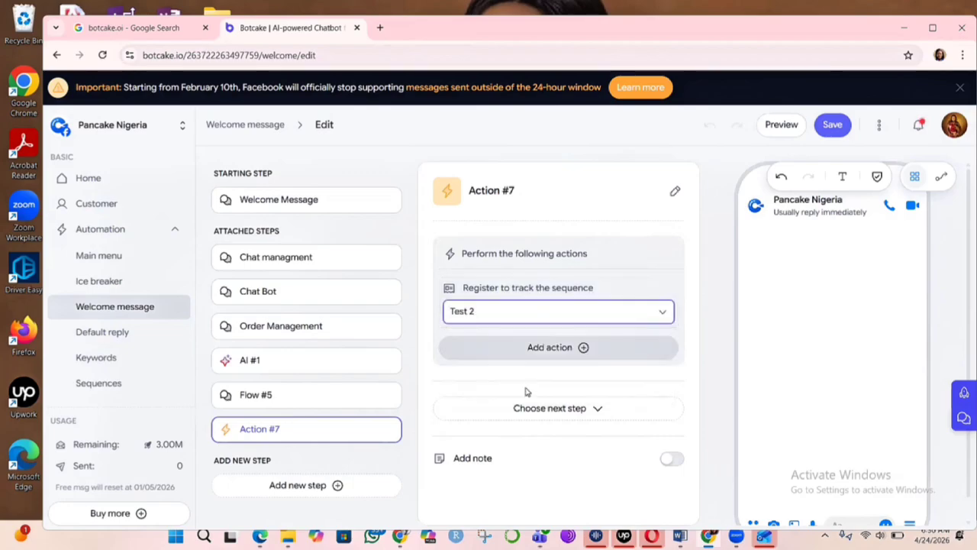
scroll(804, 168, "down", 1)
left_click(839, 133)
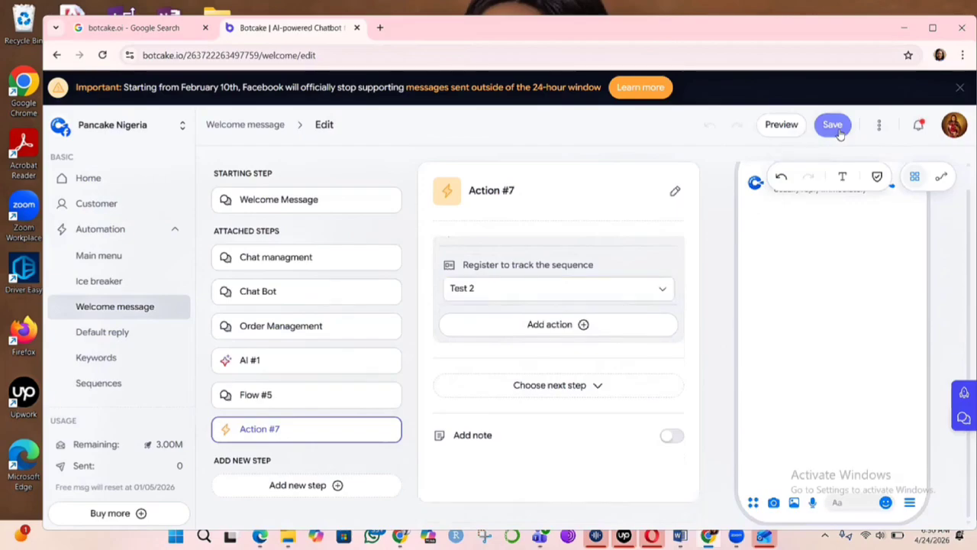